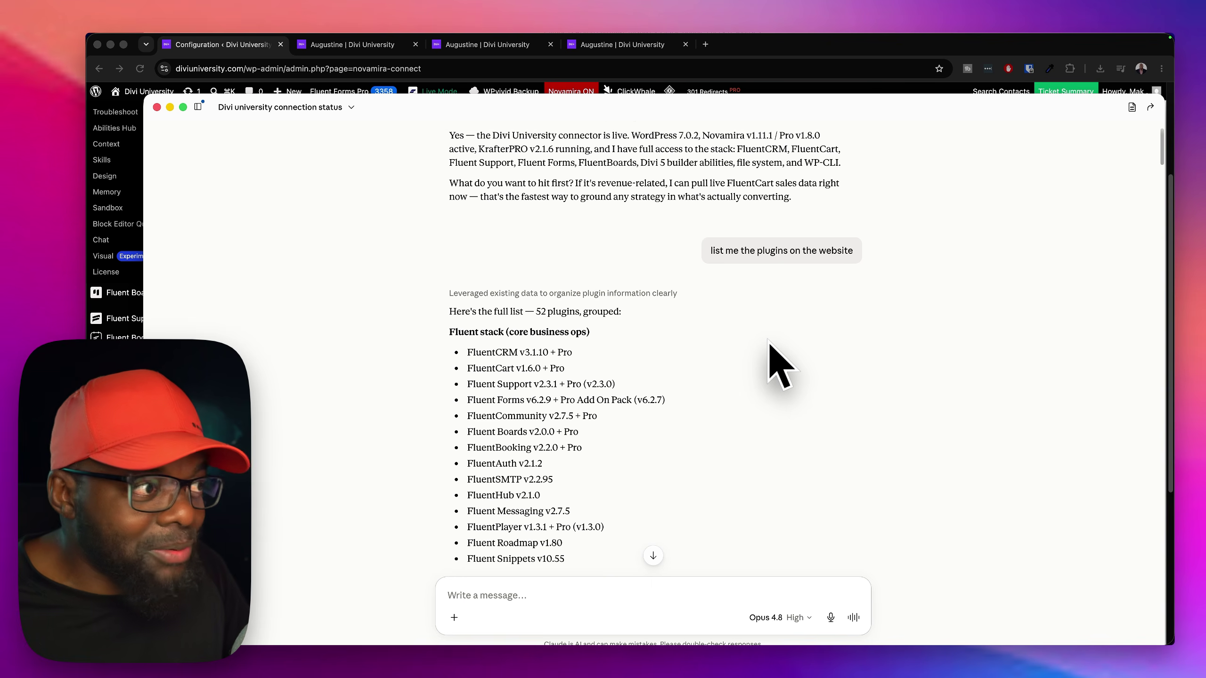
- Review the chat's grouped list of website plugins, from the Fluent stack through the inactive plugins
scroll(769, 368, "down", 2)
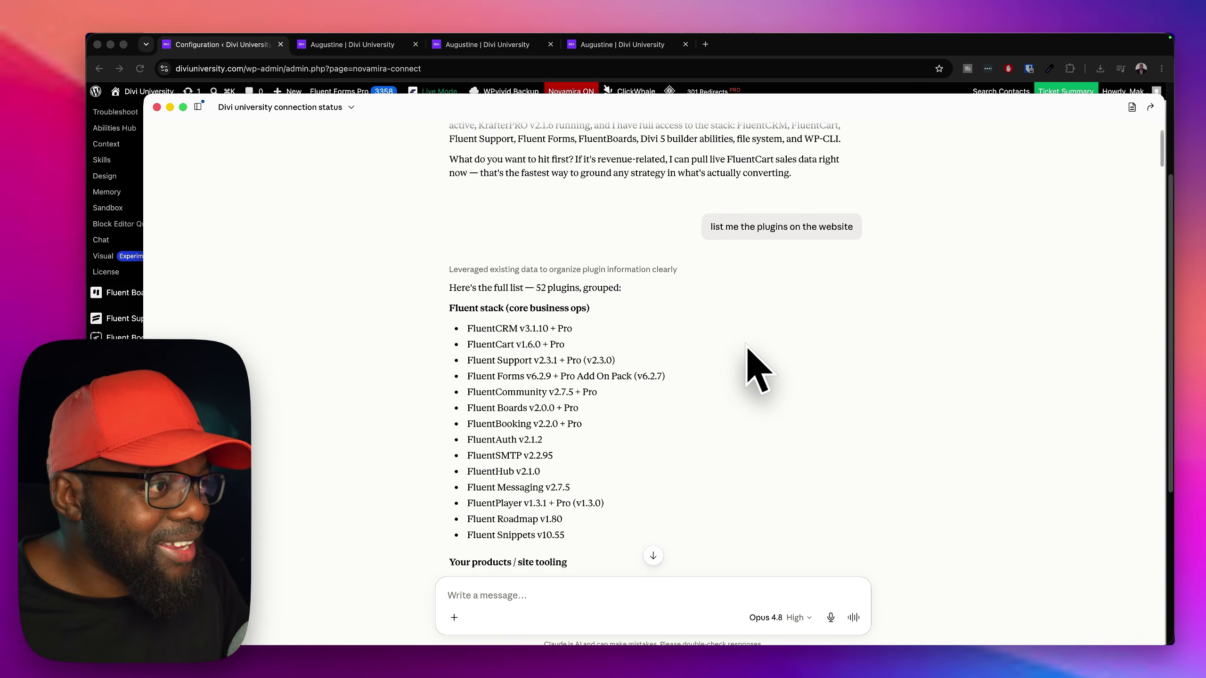
scroll(747, 350, "down", 2)
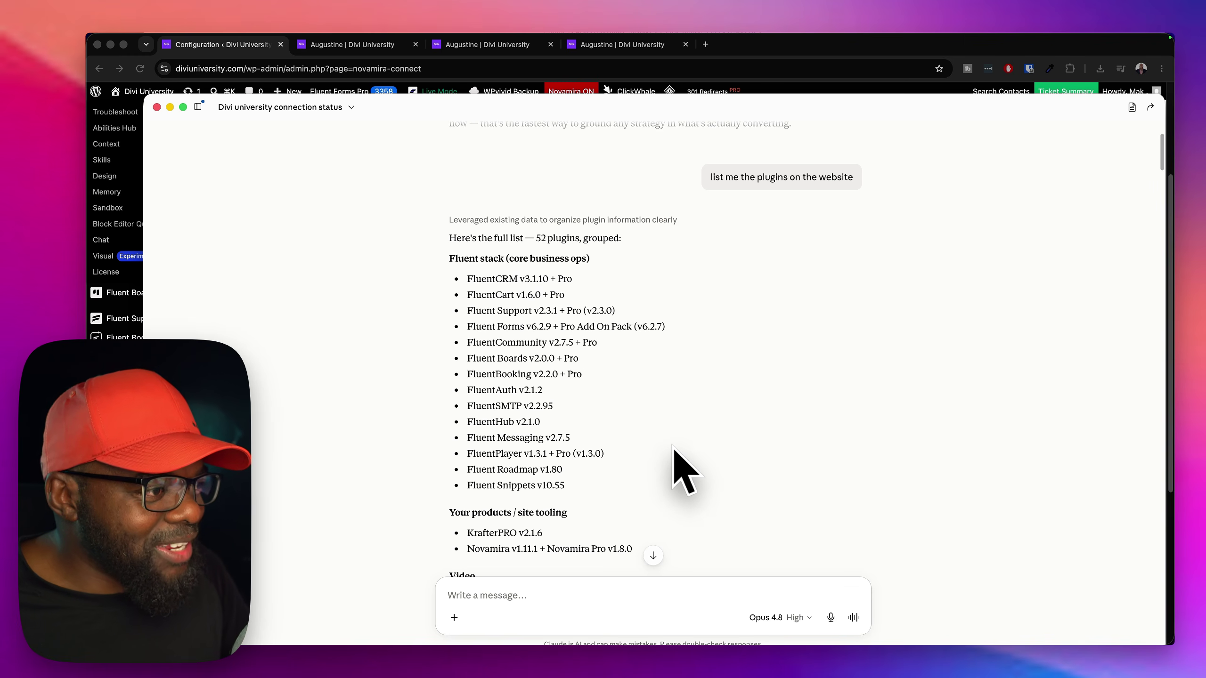
scroll(683, 470, "down", 5)
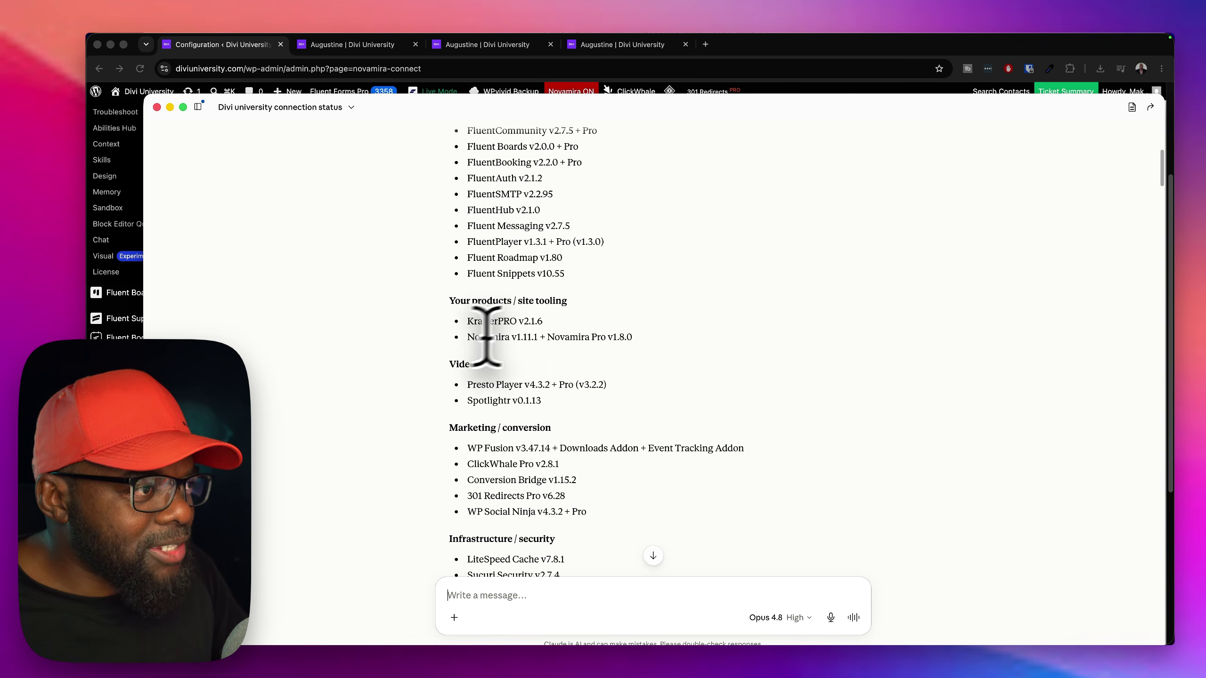
scroll(638, 360, "down", 1)
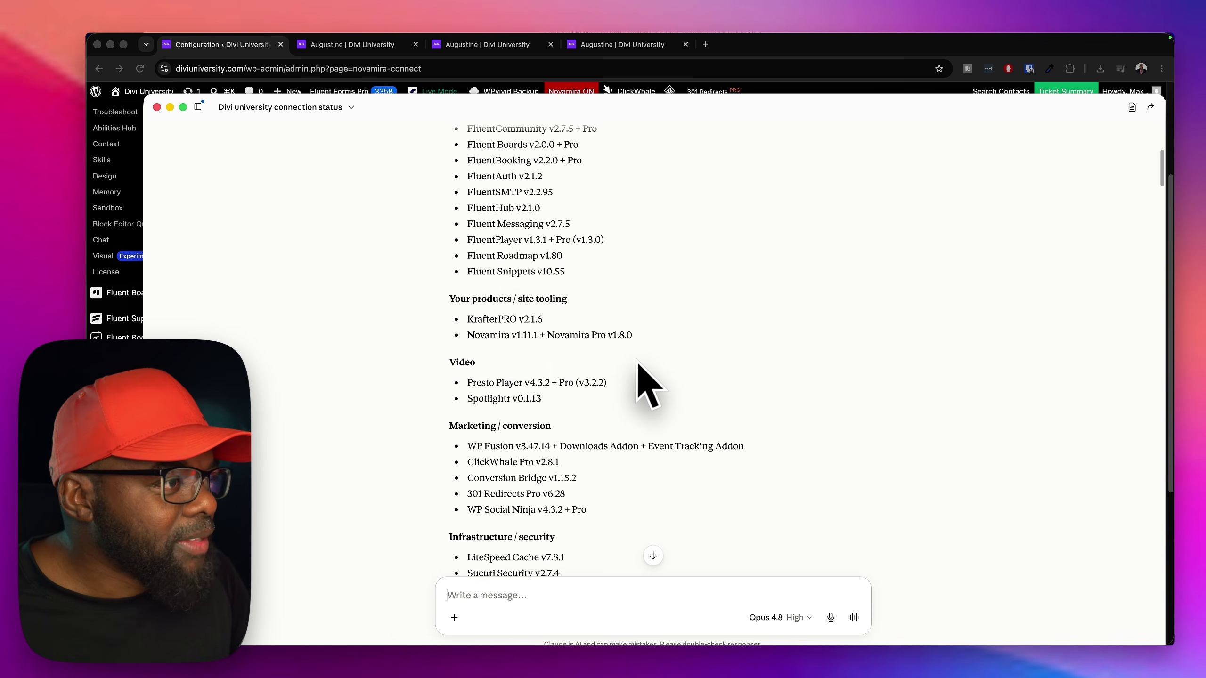
scroll(638, 360, "down", 3)
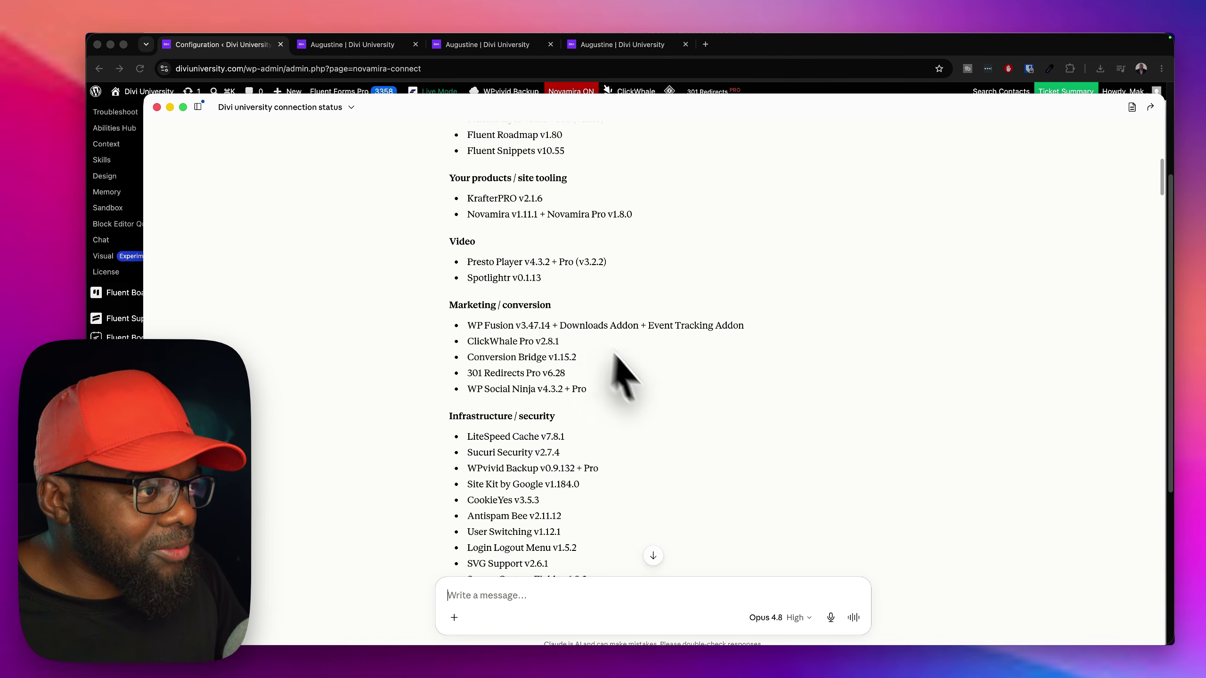
scroll(635, 372, "down", 1)
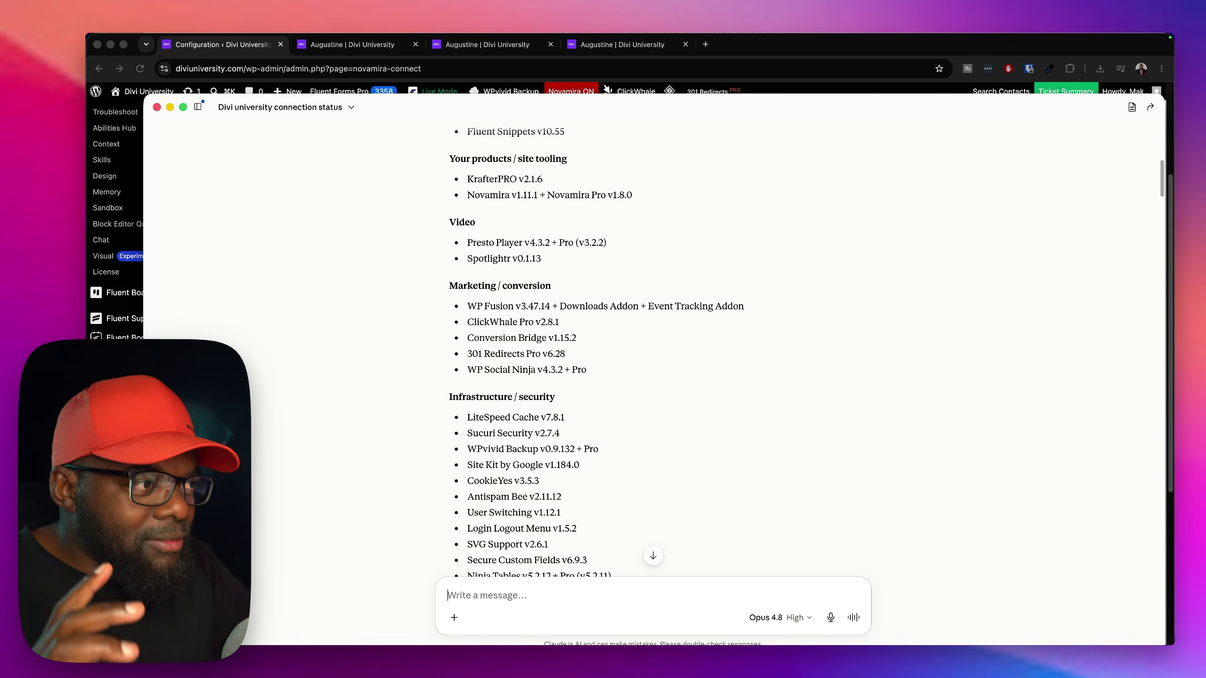
scroll(591, 349, "down", 3)
scroll(592, 349, "down", 4)
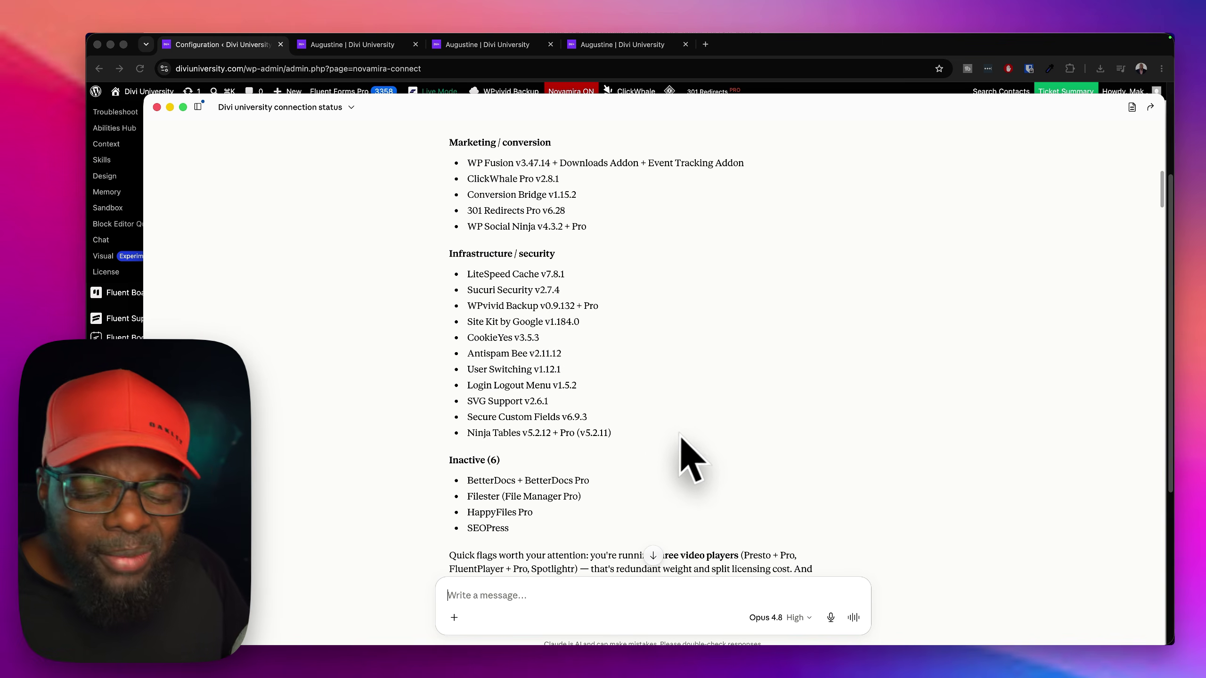
scroll(683, 455, "down", 5)
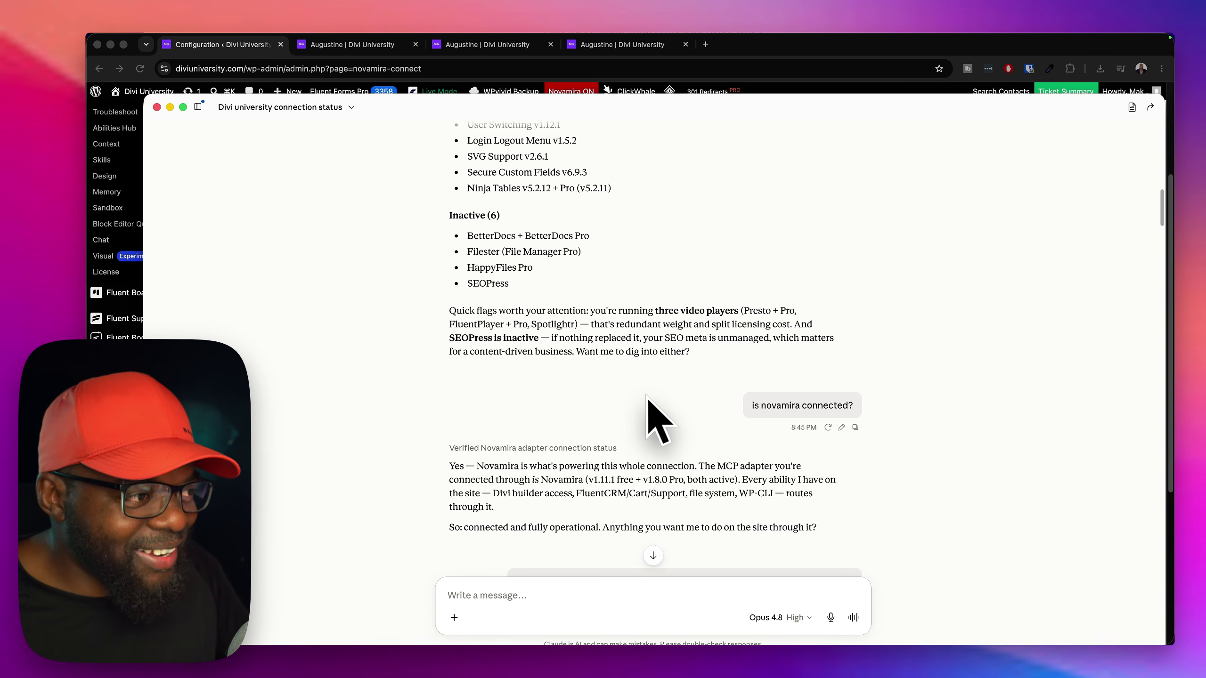
- Read the Novamira connection check, the Augustine landing page request, the consultancy offer questions and the page build log in the chat
scroll(648, 397, "down", 4)
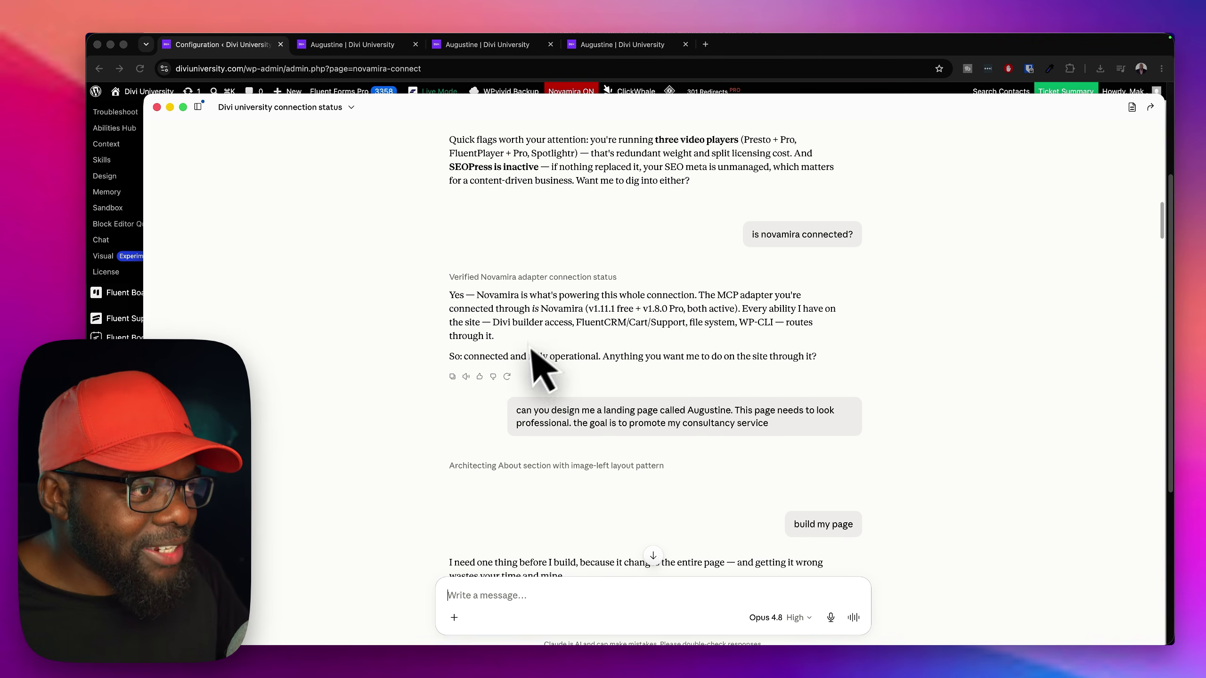
scroll(654, 361, "down", 2)
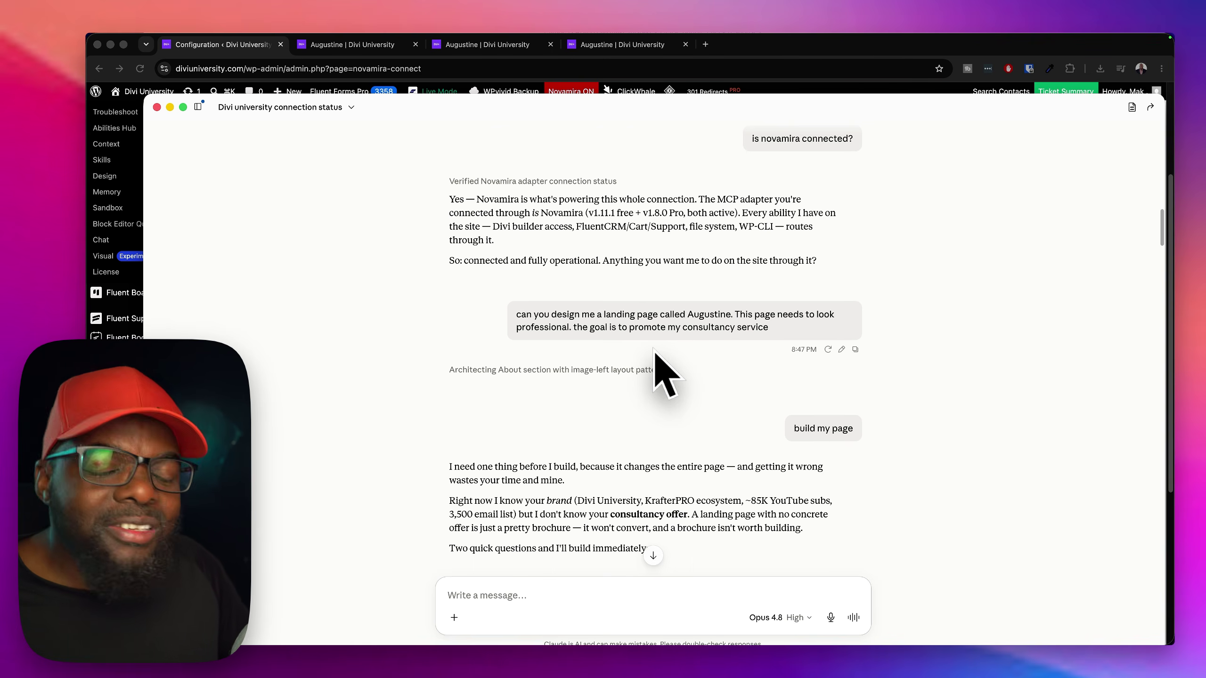
scroll(656, 360, "down", 2)
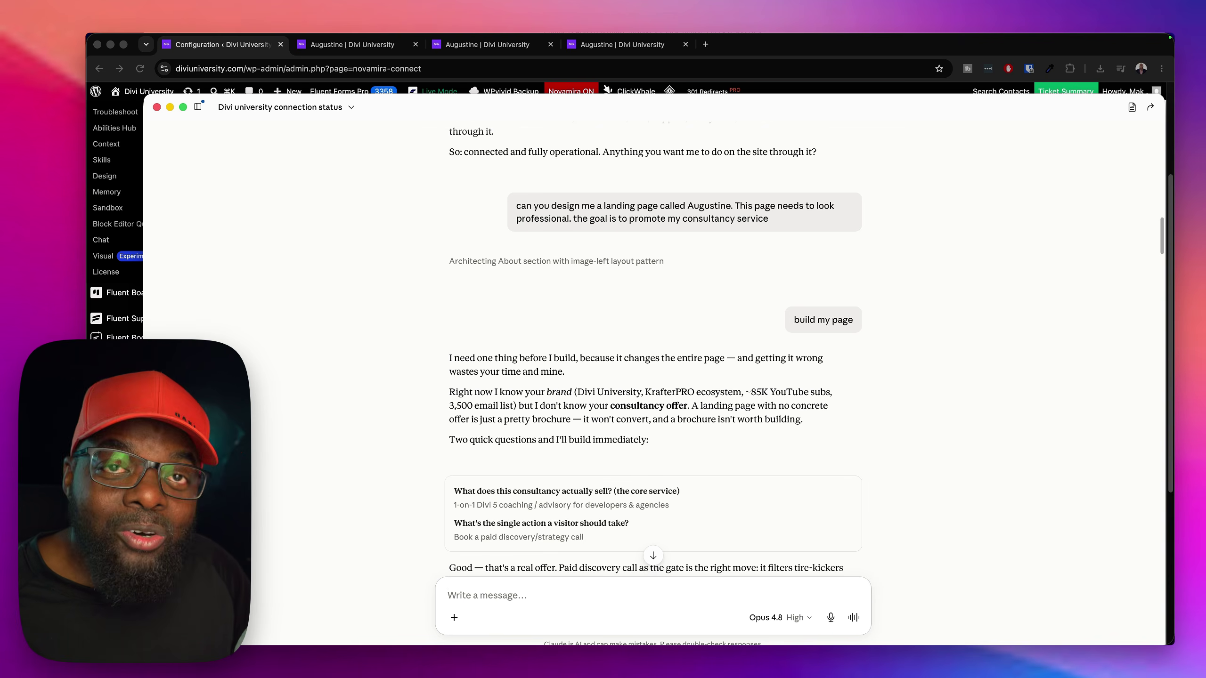
scroll(656, 351, "down", 3)
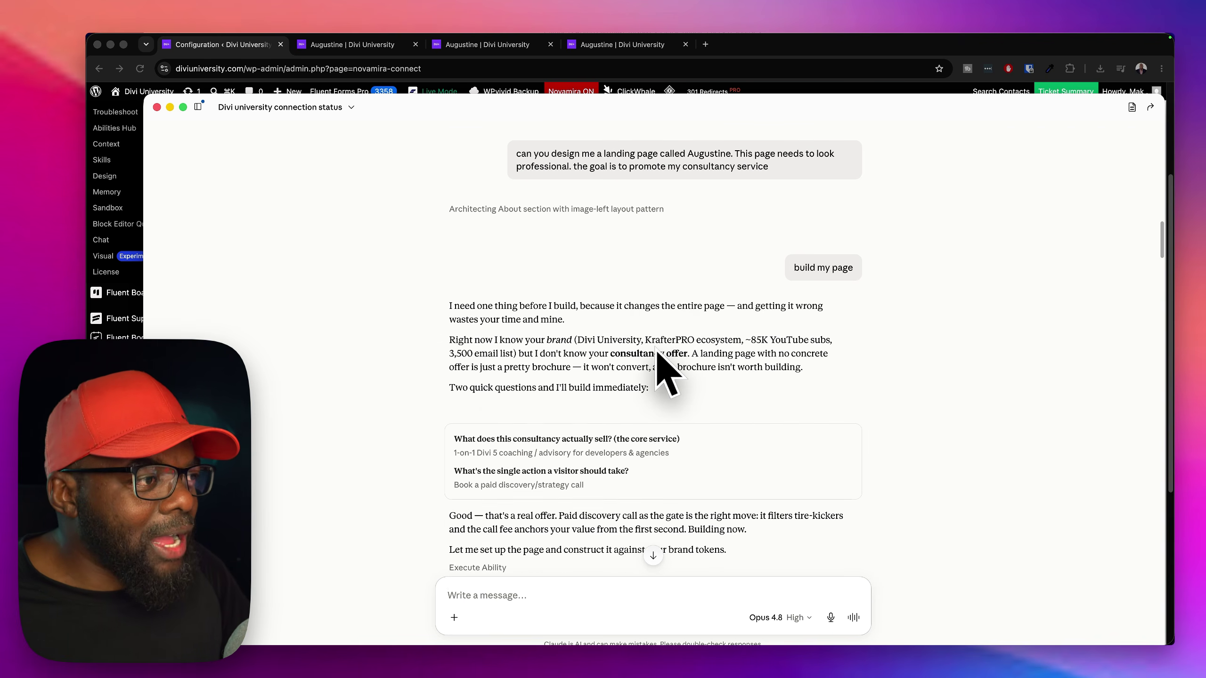
scroll(657, 351, "down", 2)
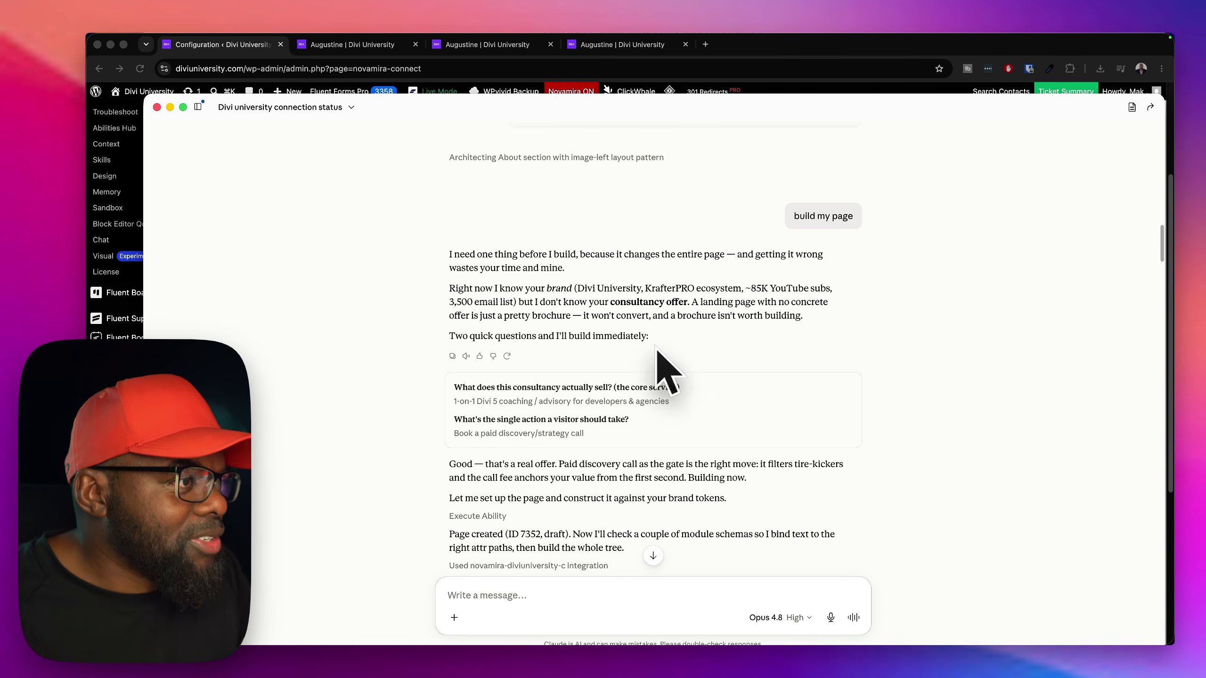
scroll(403, 308, "down", 2)
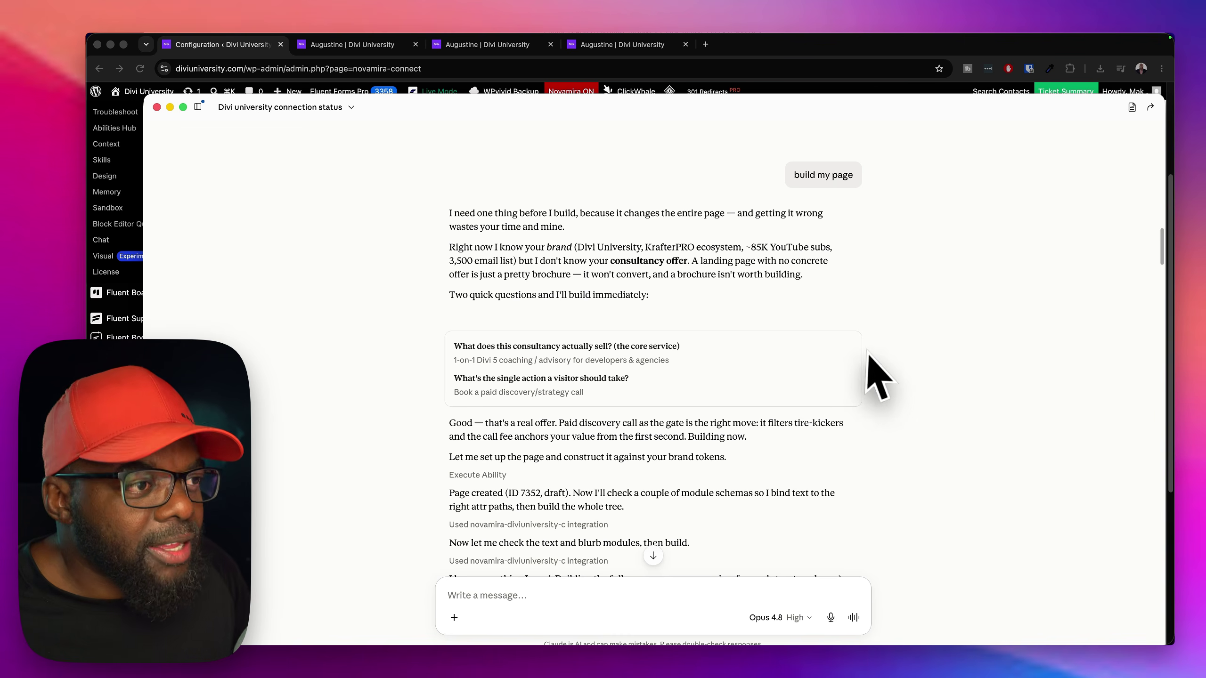
scroll(888, 380, "down", 1)
scroll(889, 383, "down", 5)
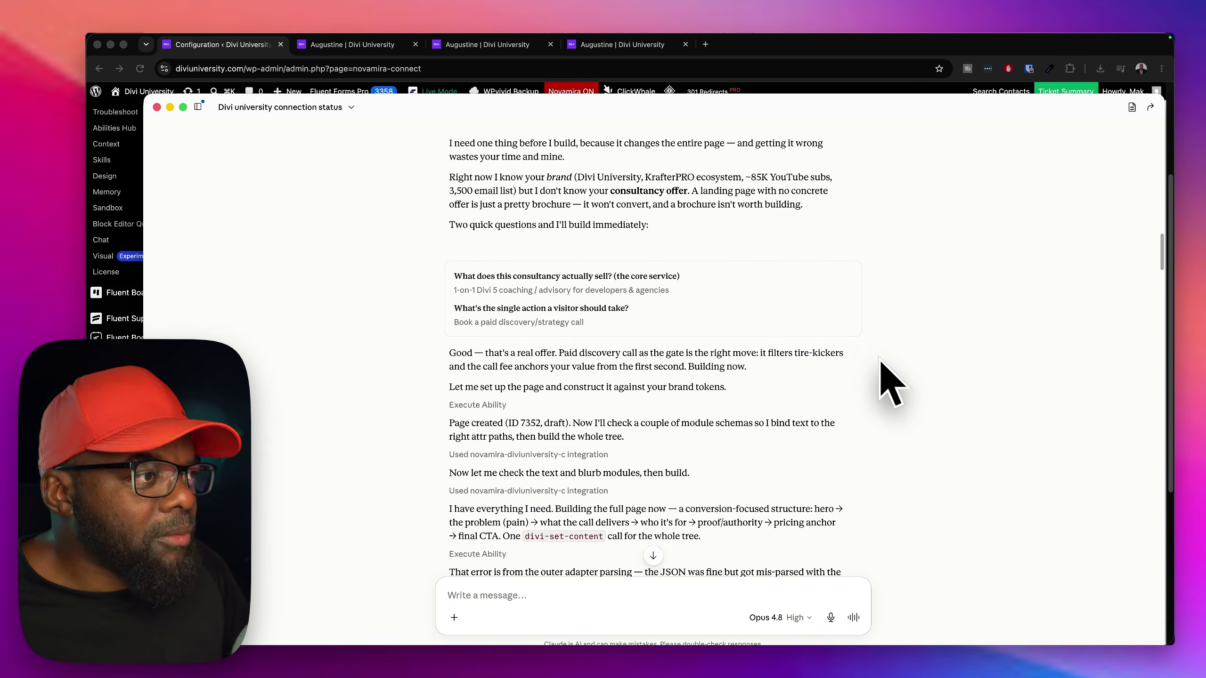
scroll(890, 380, "down", 2)
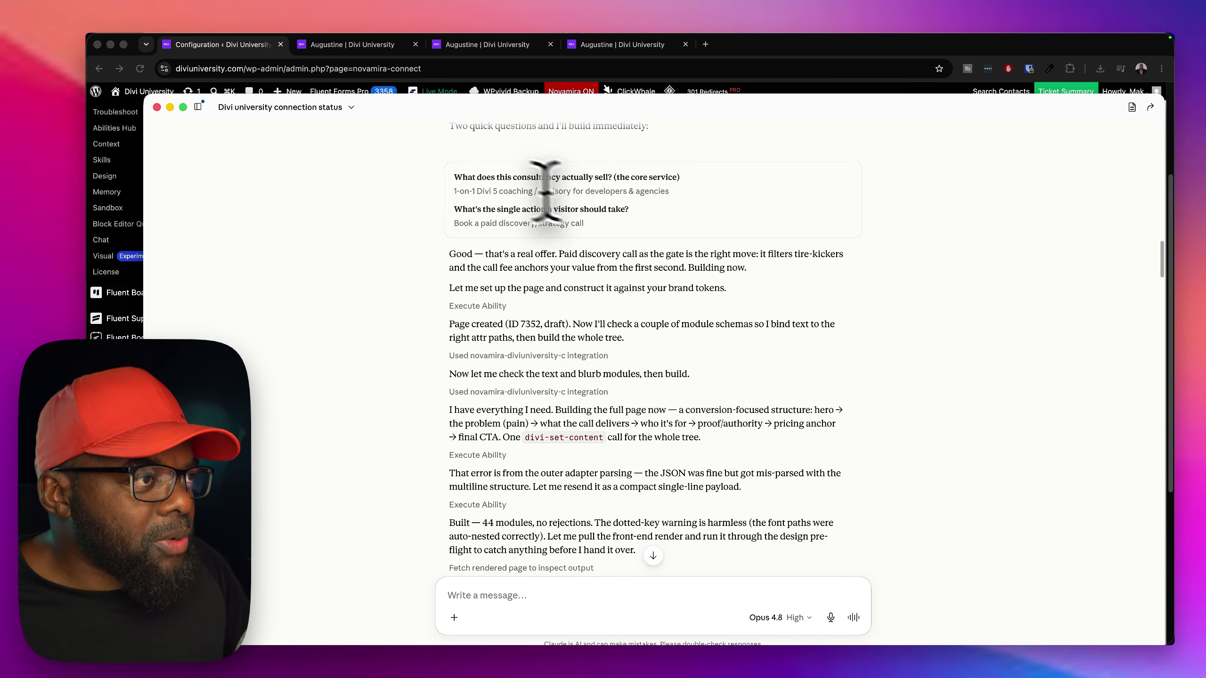
scroll(662, 349, "down", 1)
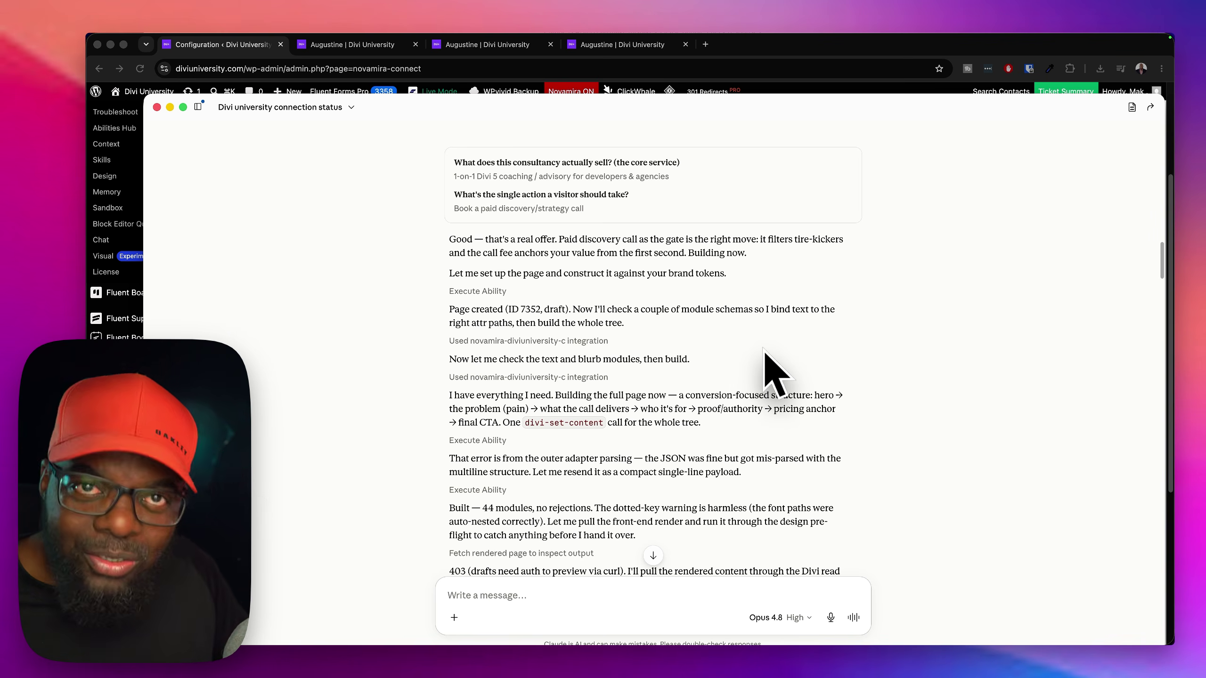
scroll(765, 351, "down", 1)
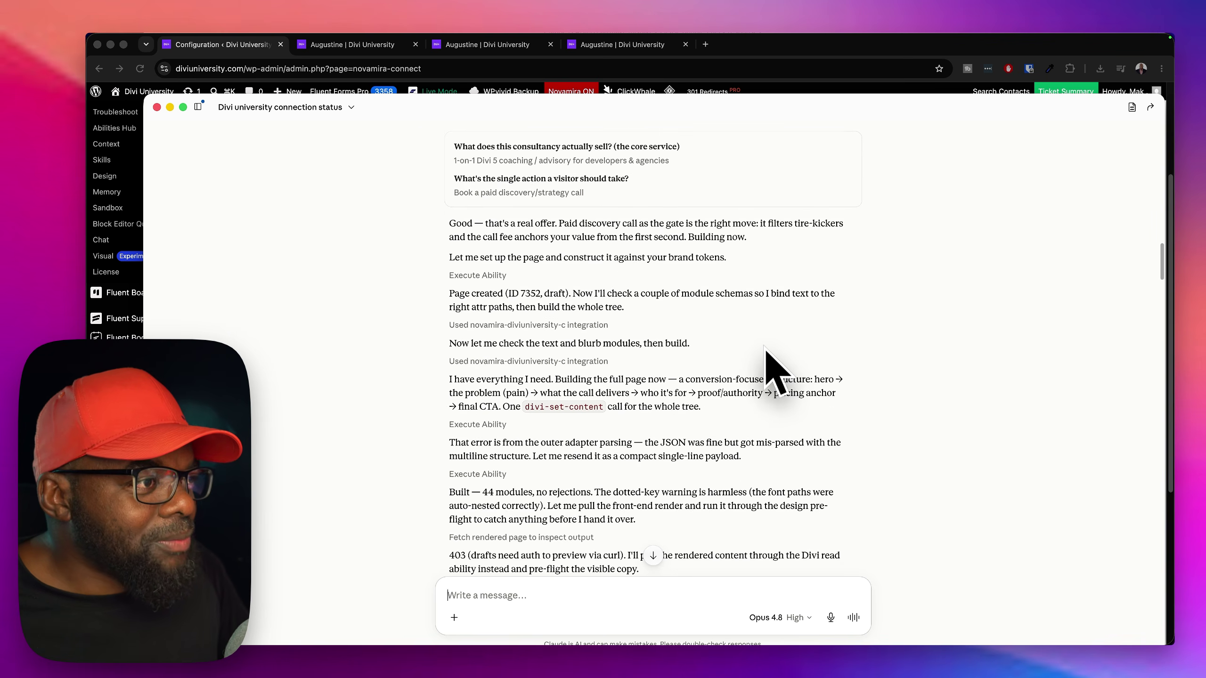
scroll(765, 352, "down", 1)
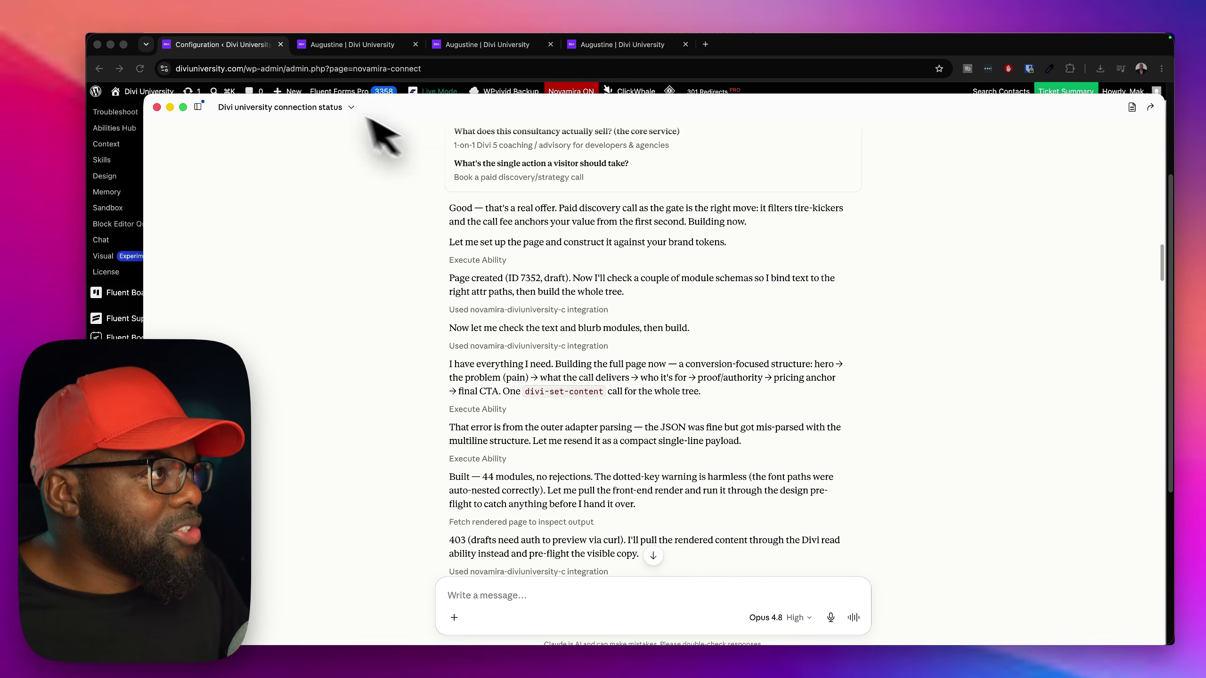
- Switch to the Augustine page in the Divi builder and inspect the settings of the hero paragraph's text and the Book a Strategy Call button
key("super+h")
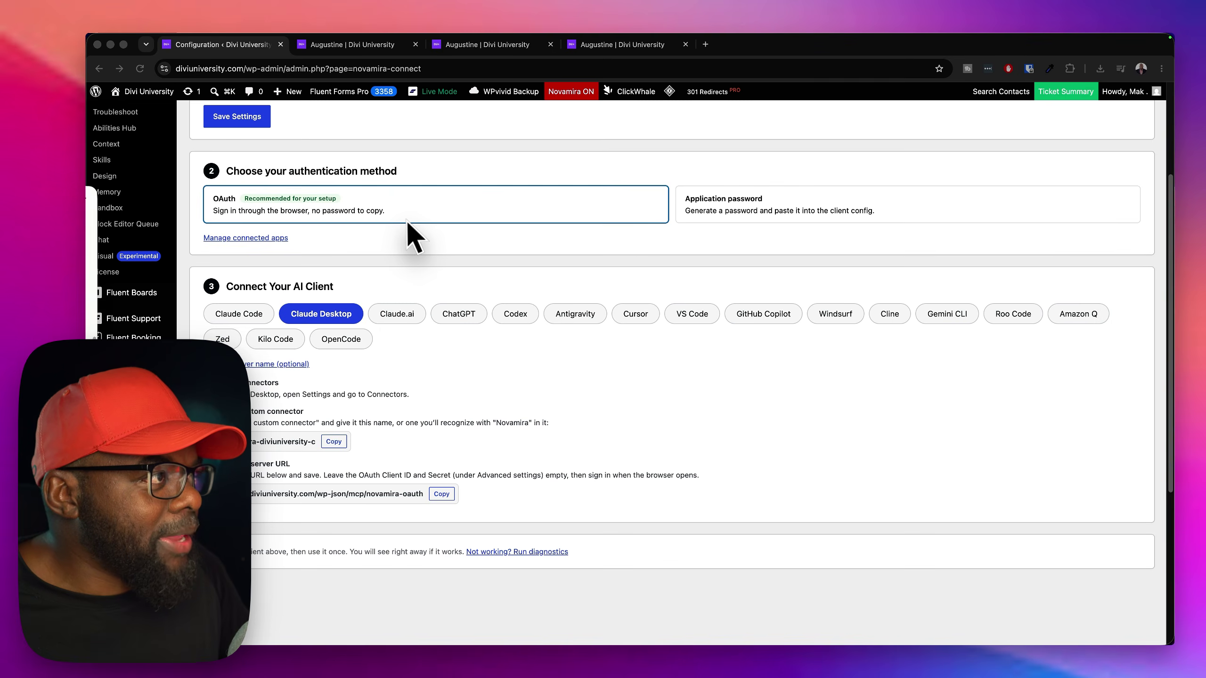
left_click(327, 45)
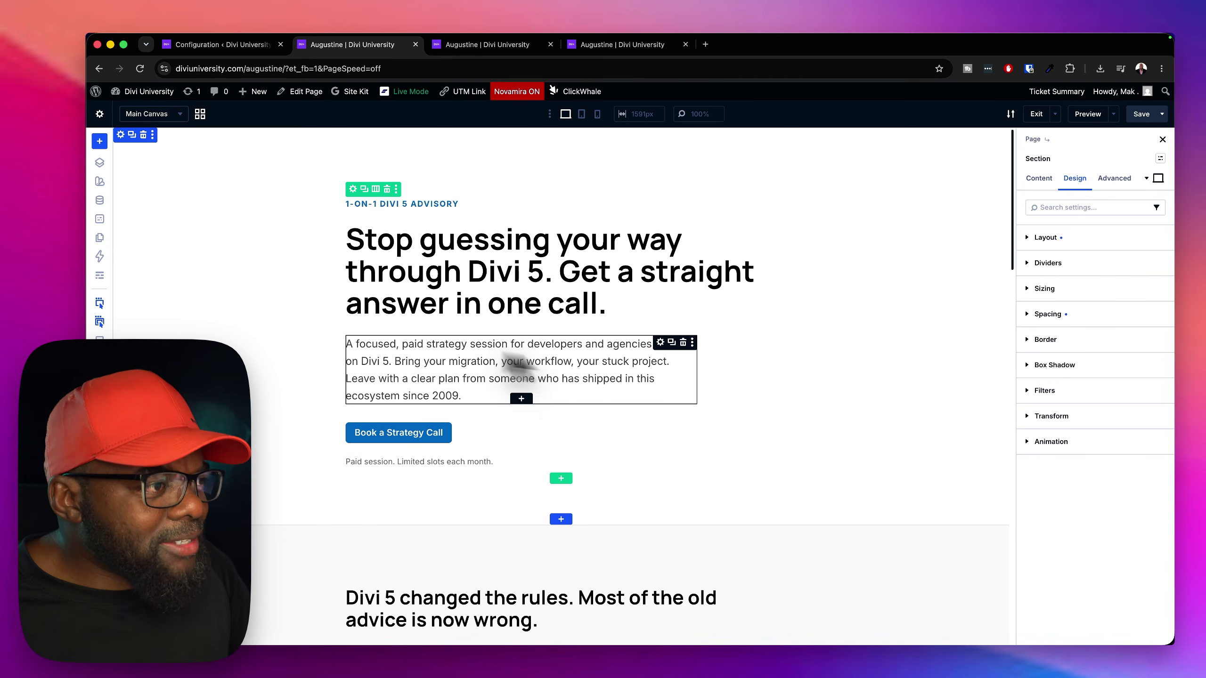
left_click(660, 342)
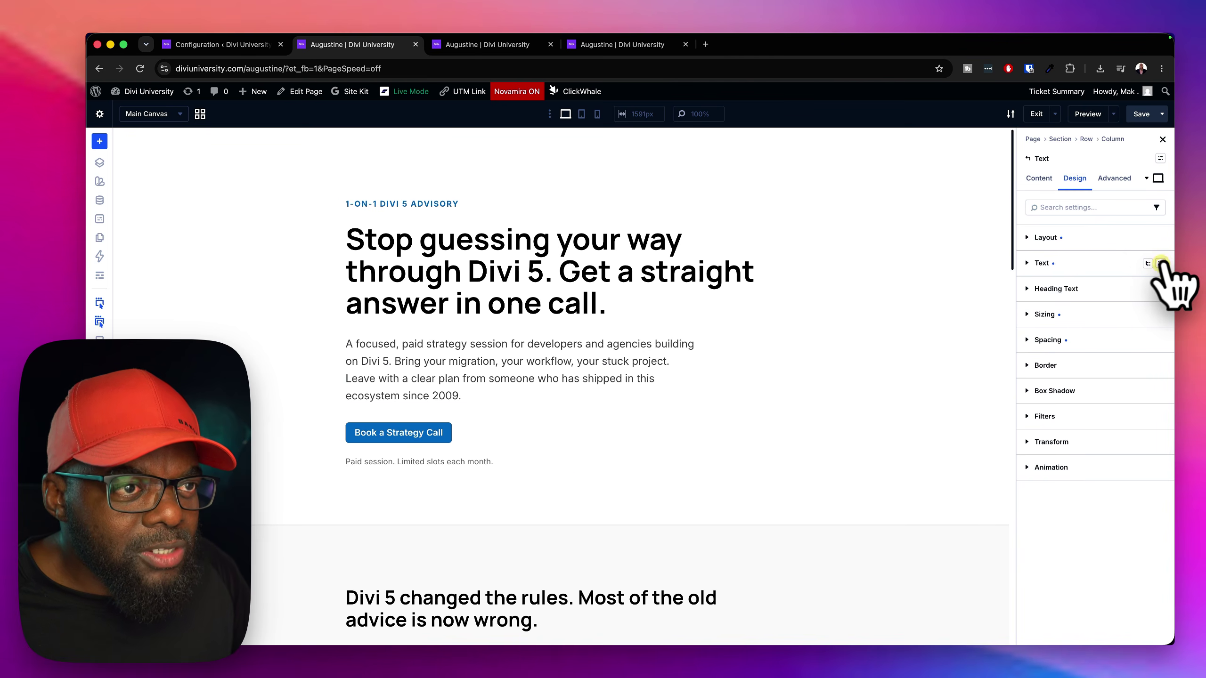
left_click(1160, 264)
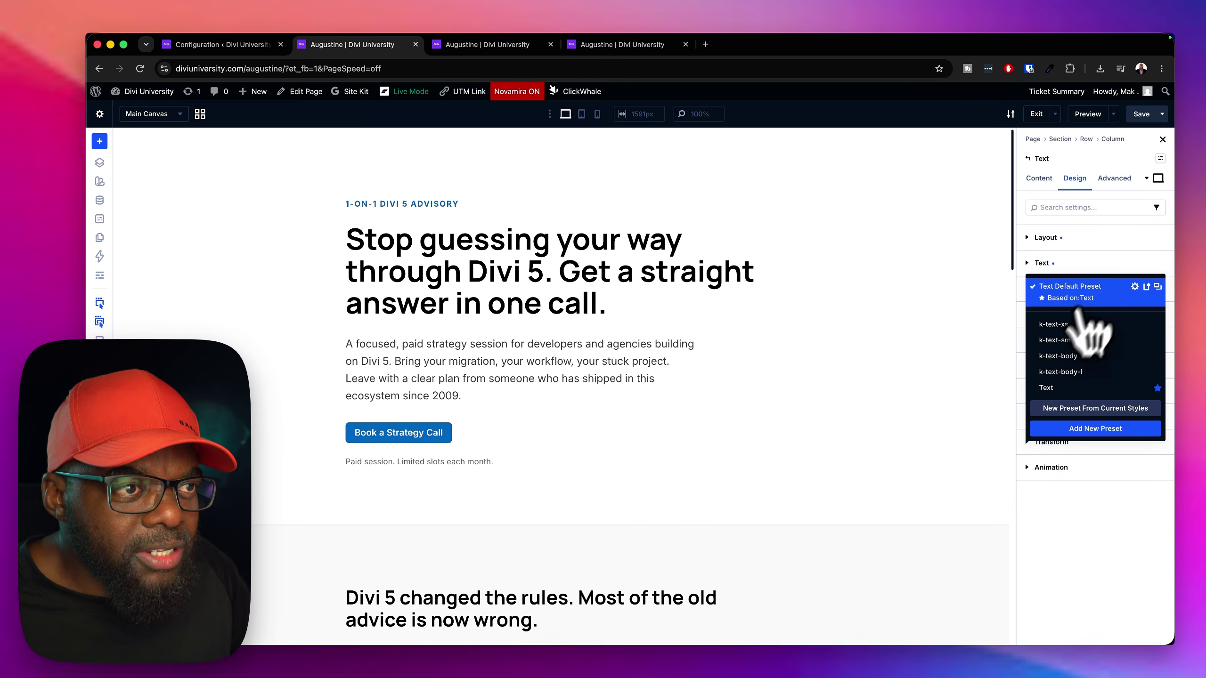
left_click(1099, 264)
left_click(1099, 264)
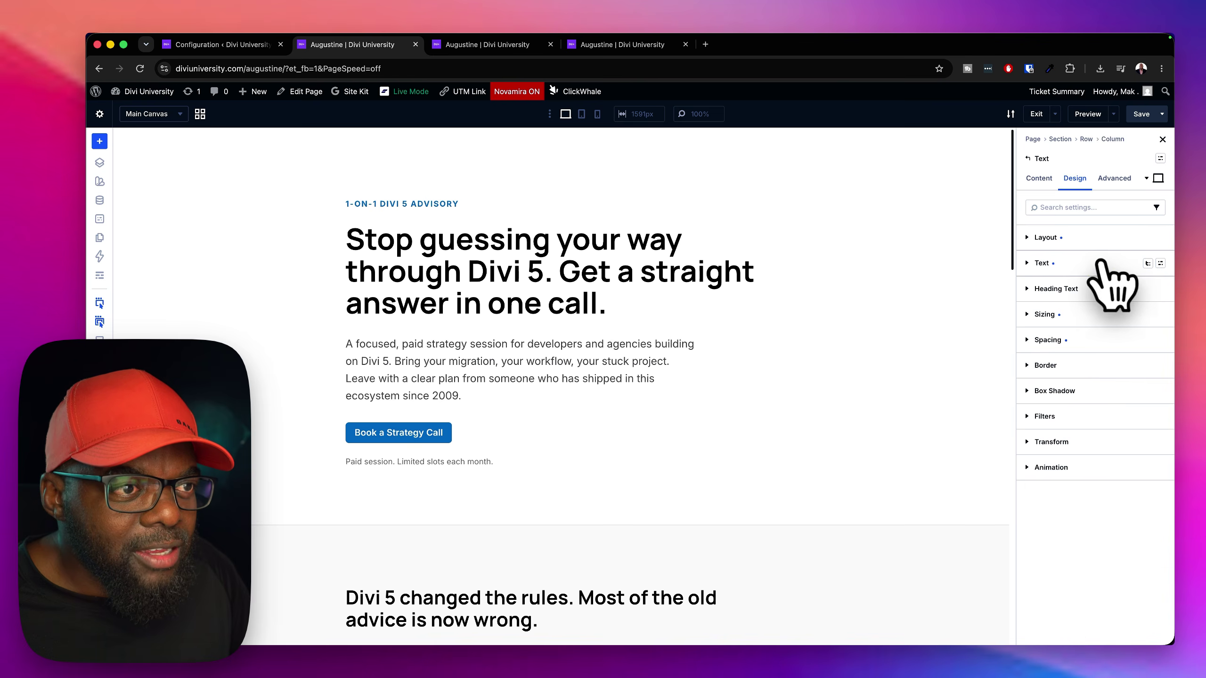
left_click(1098, 265)
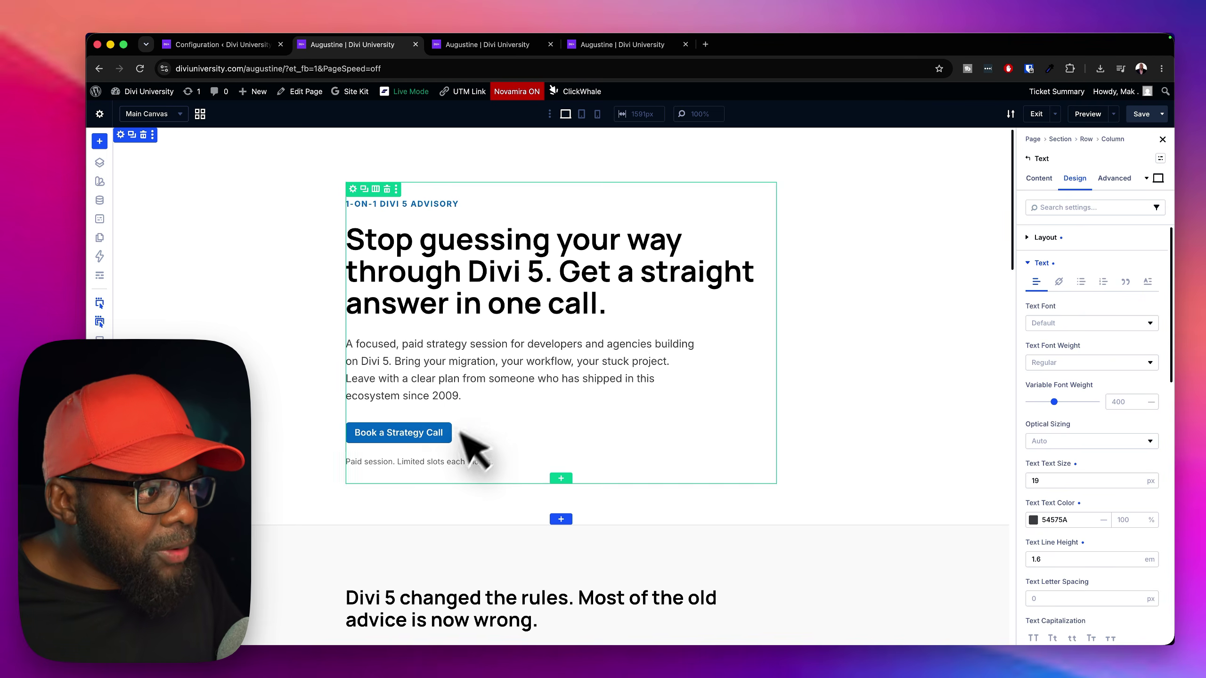
left_click(413, 433)
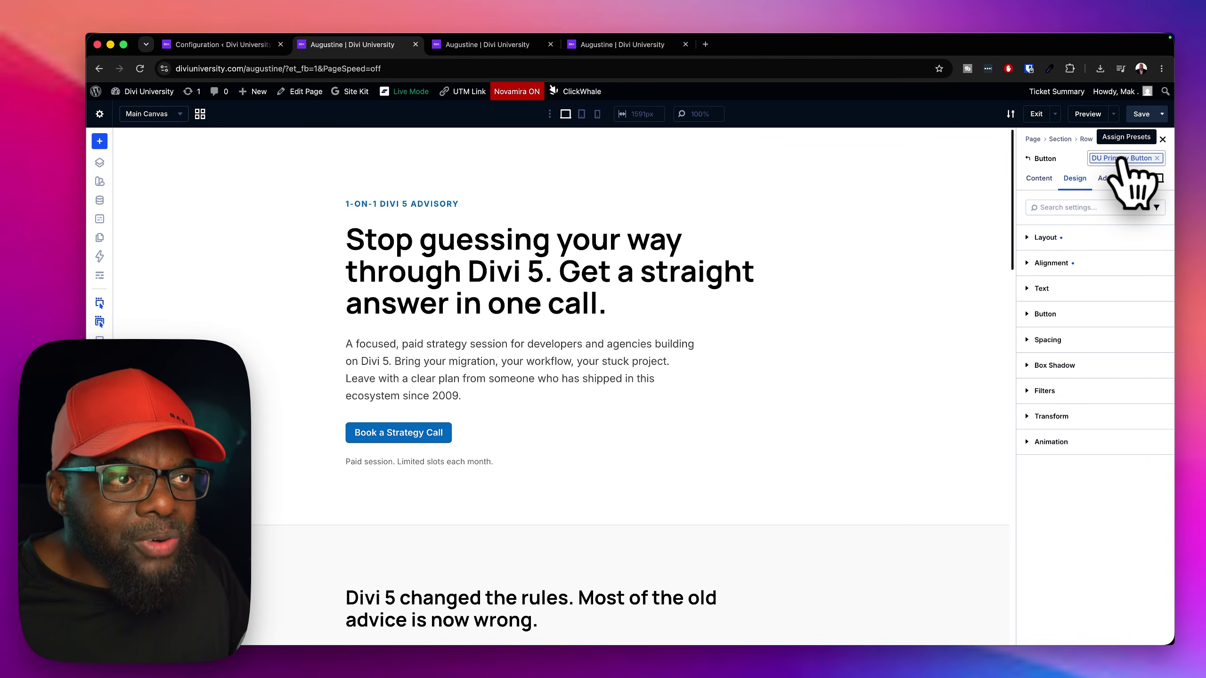
- Inspect the background color of the "Divi 5 changed the rules" section and open the settings of the "A migration path that works" blurb
scroll(861, 427, "down", 5)
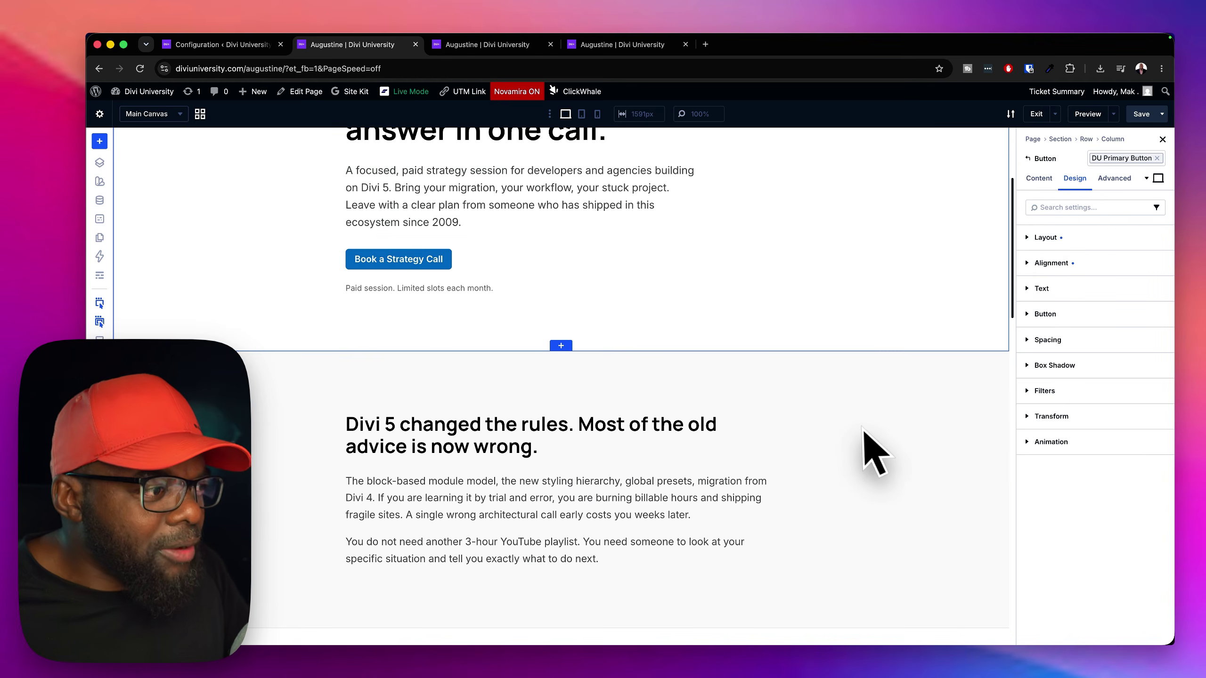
scroll(864, 428, "down", 5)
left_click(923, 309)
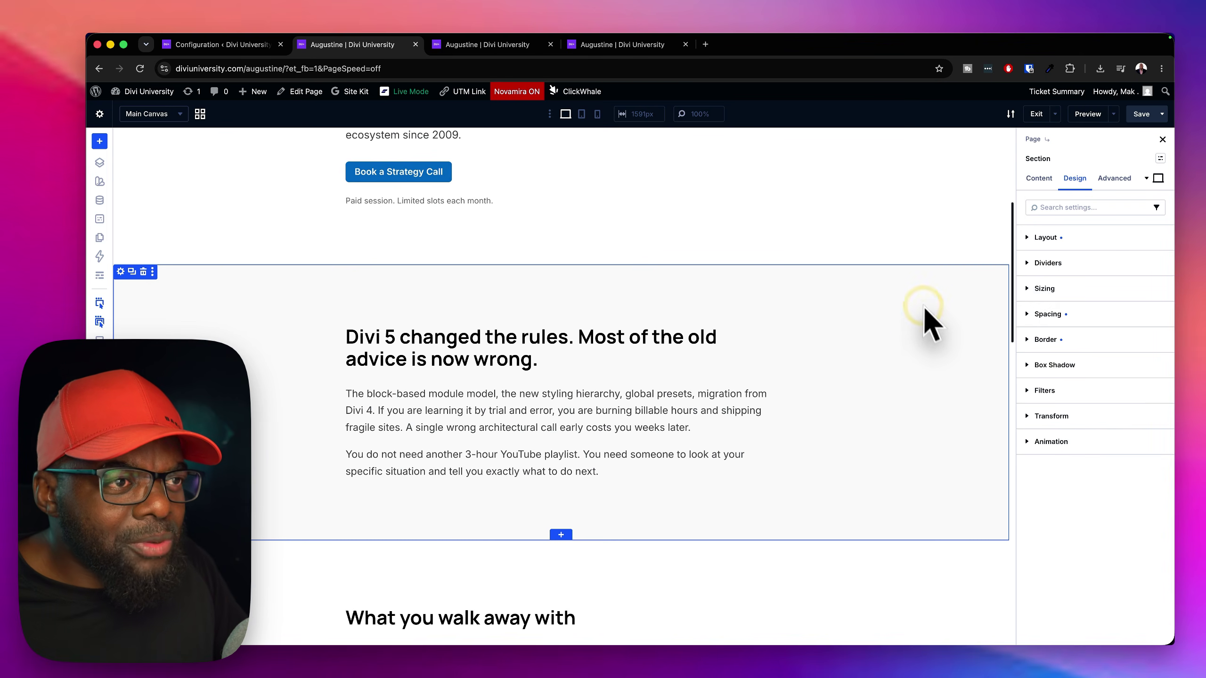
left_click(1039, 178)
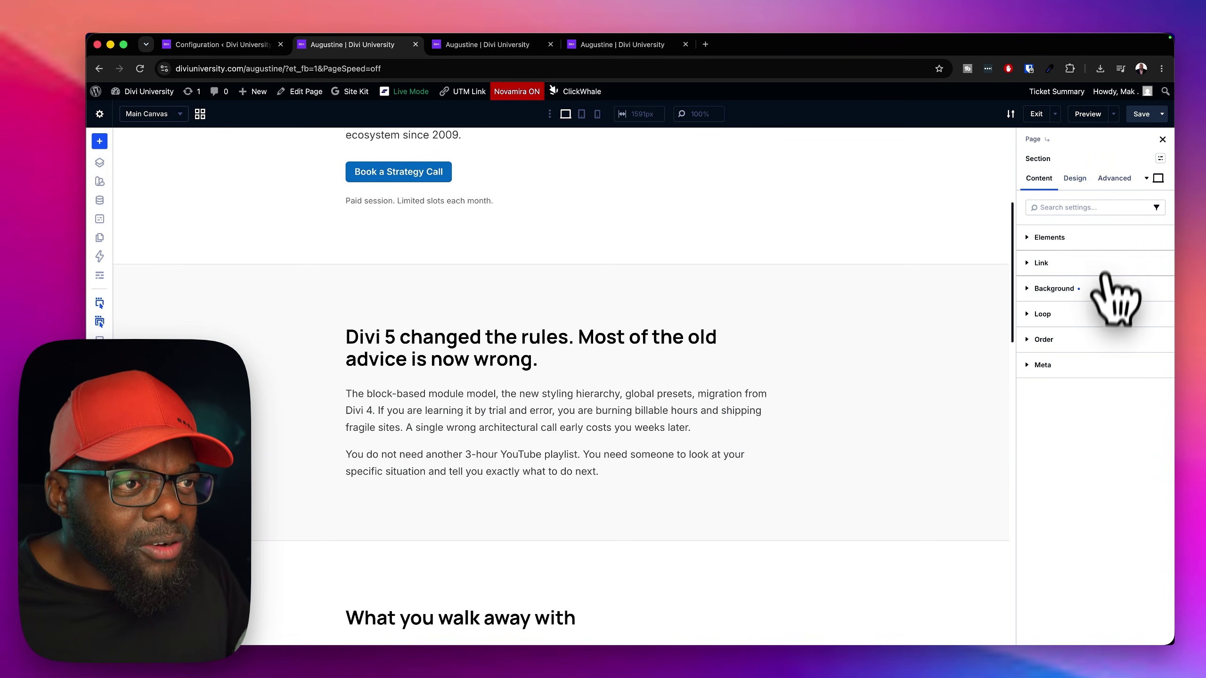
left_click(1105, 288)
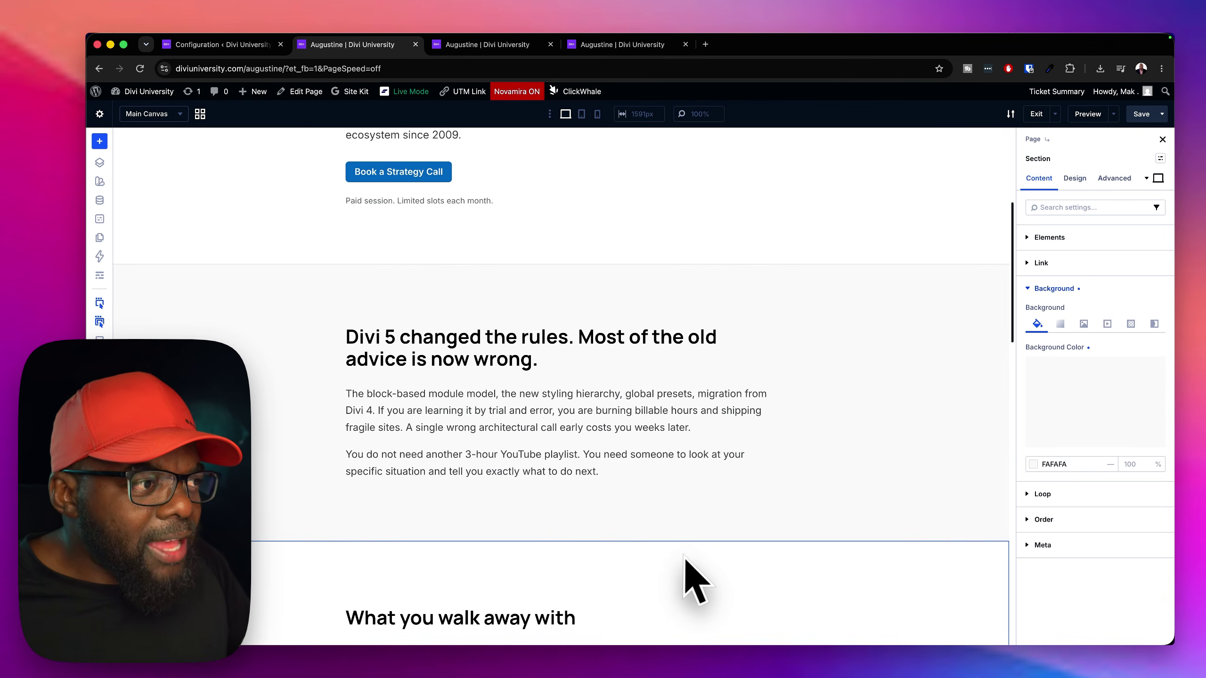
scroll(686, 561, "down", 6)
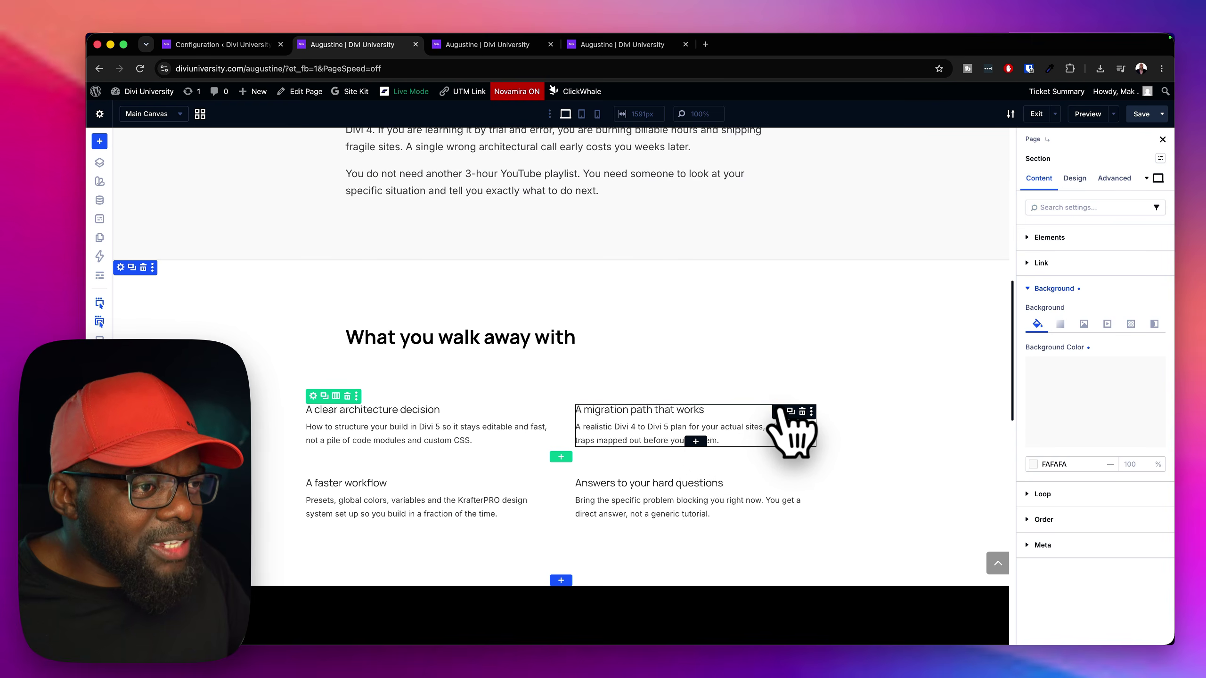
left_click(784, 409)
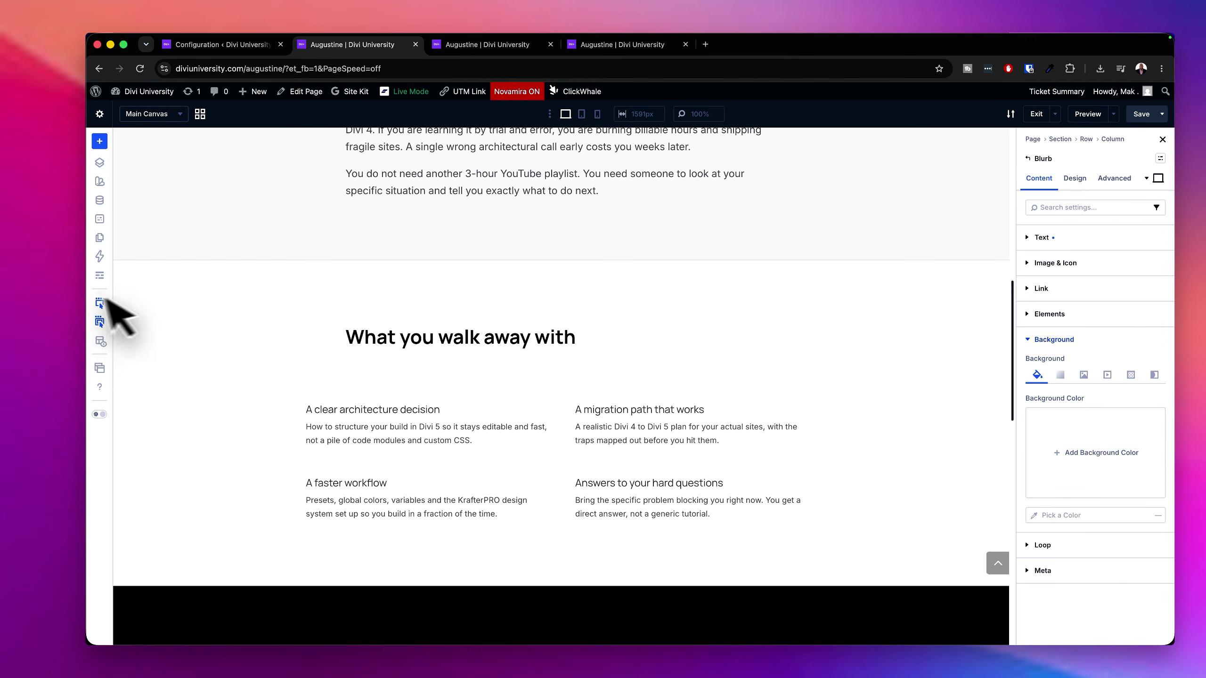
- Switch to the Claude chat and read the Augustine build summary, its six sections, and the notes on dead CTA buttons, missing price and booking widget
key("super+Tab")
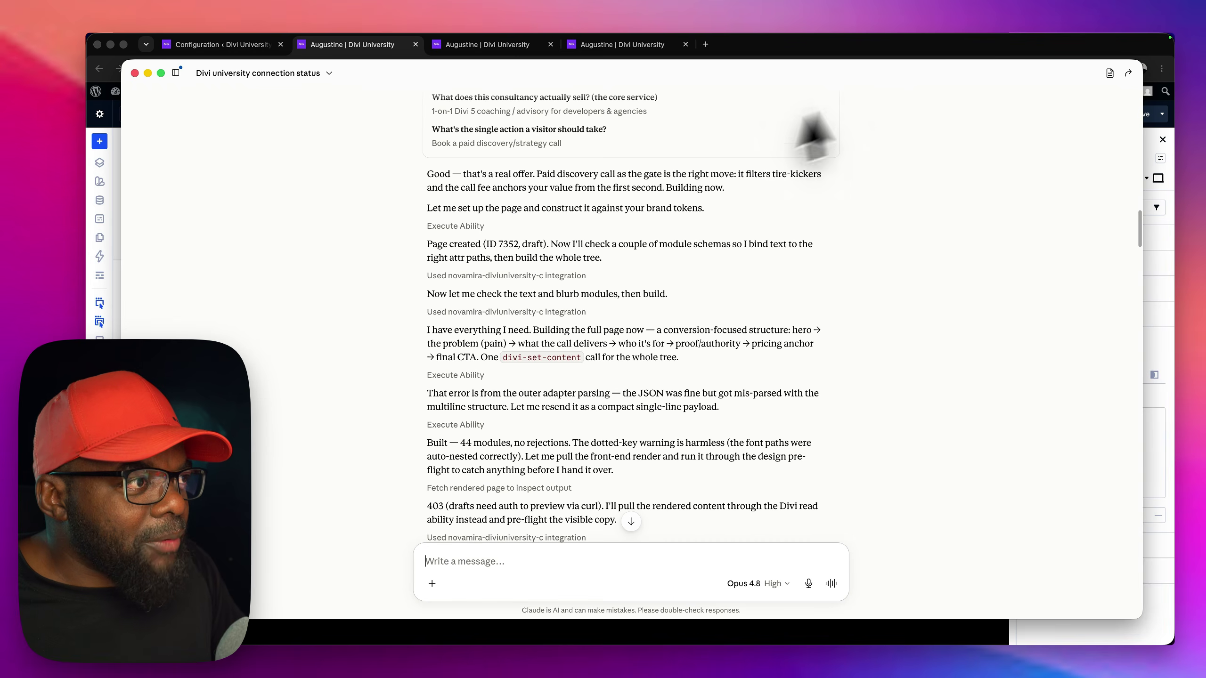
scroll(713, 297, "down", 5)
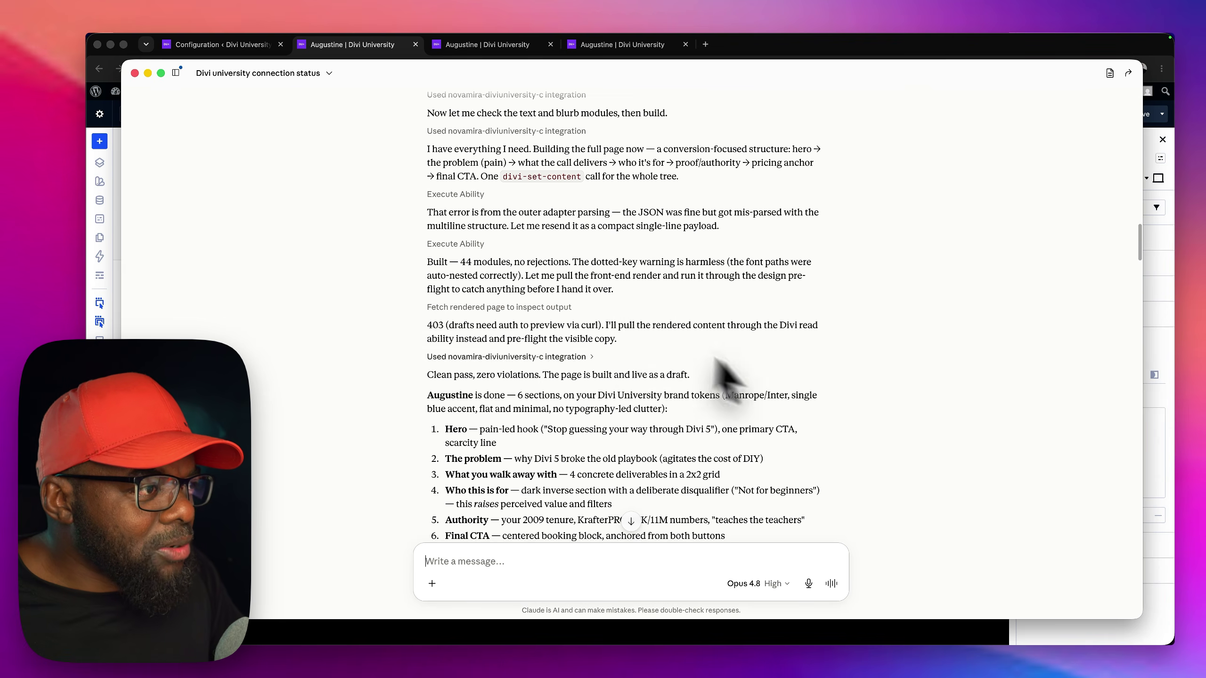
scroll(794, 398, "down", 4)
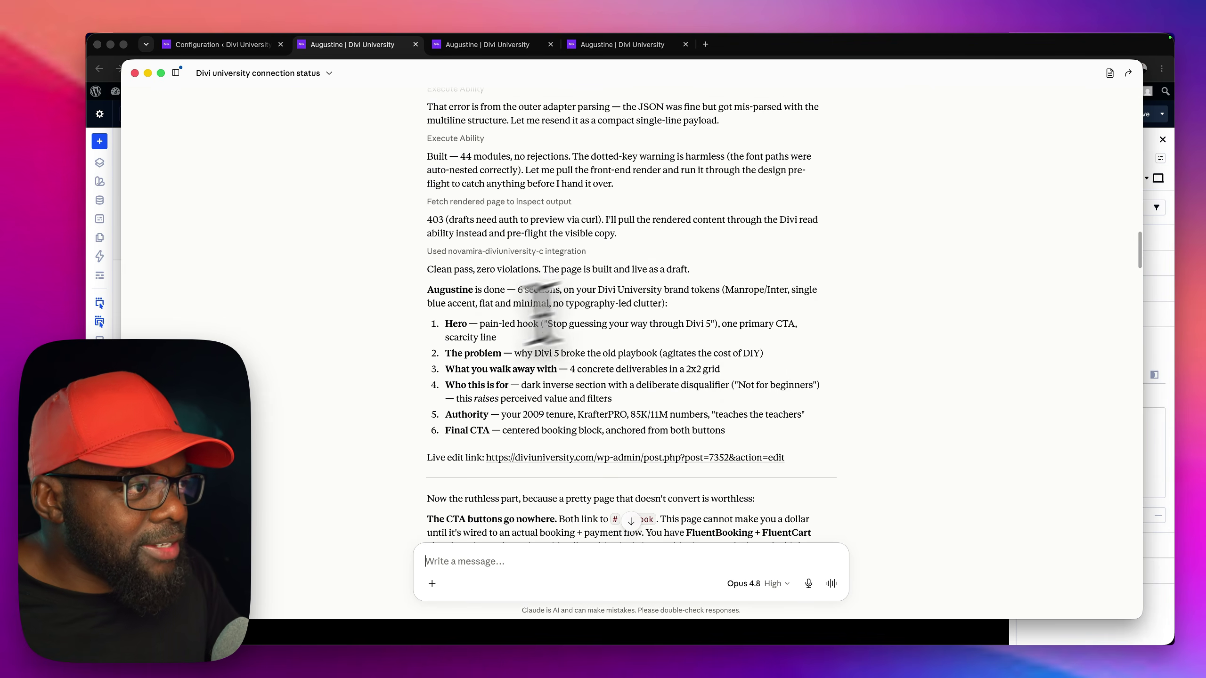
scroll(647, 402, "down", 1)
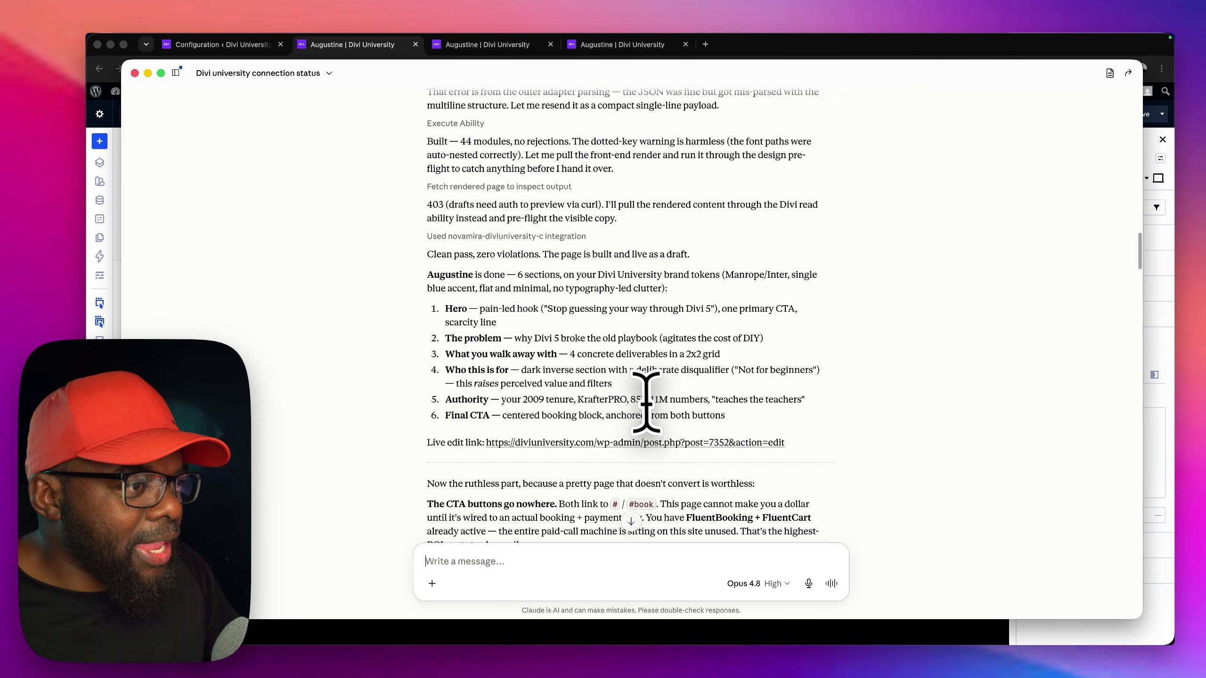
scroll(606, 458, "down", 6)
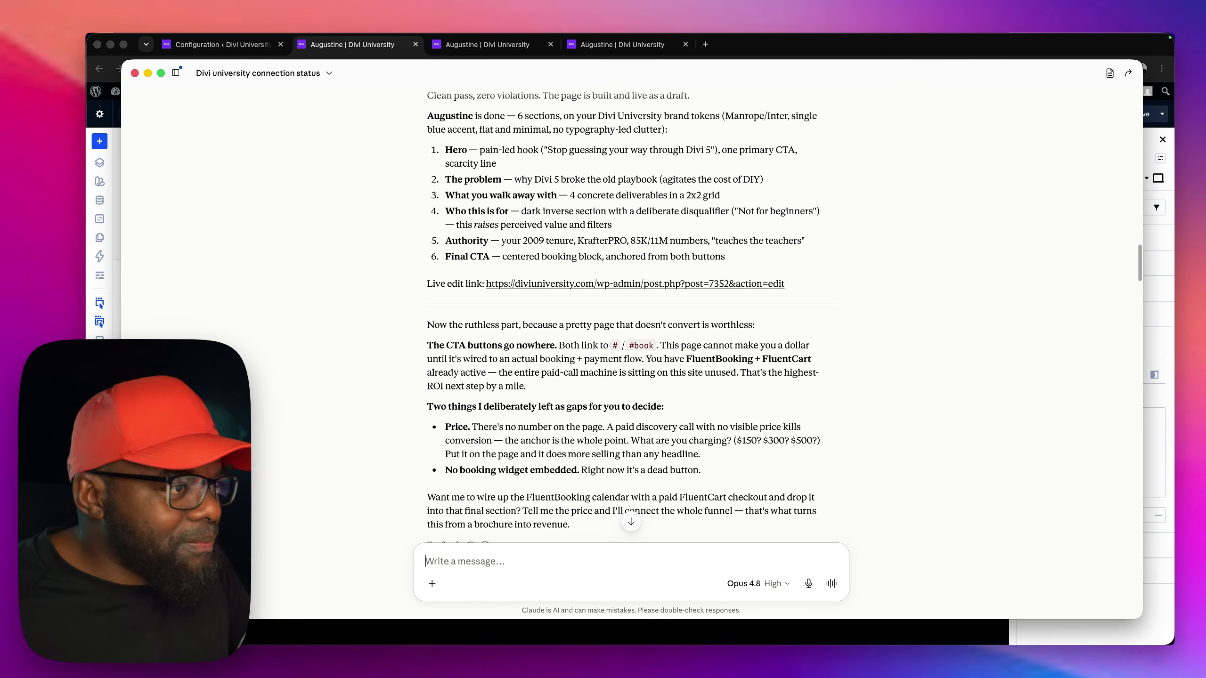
scroll(546, 437, "down", 3)
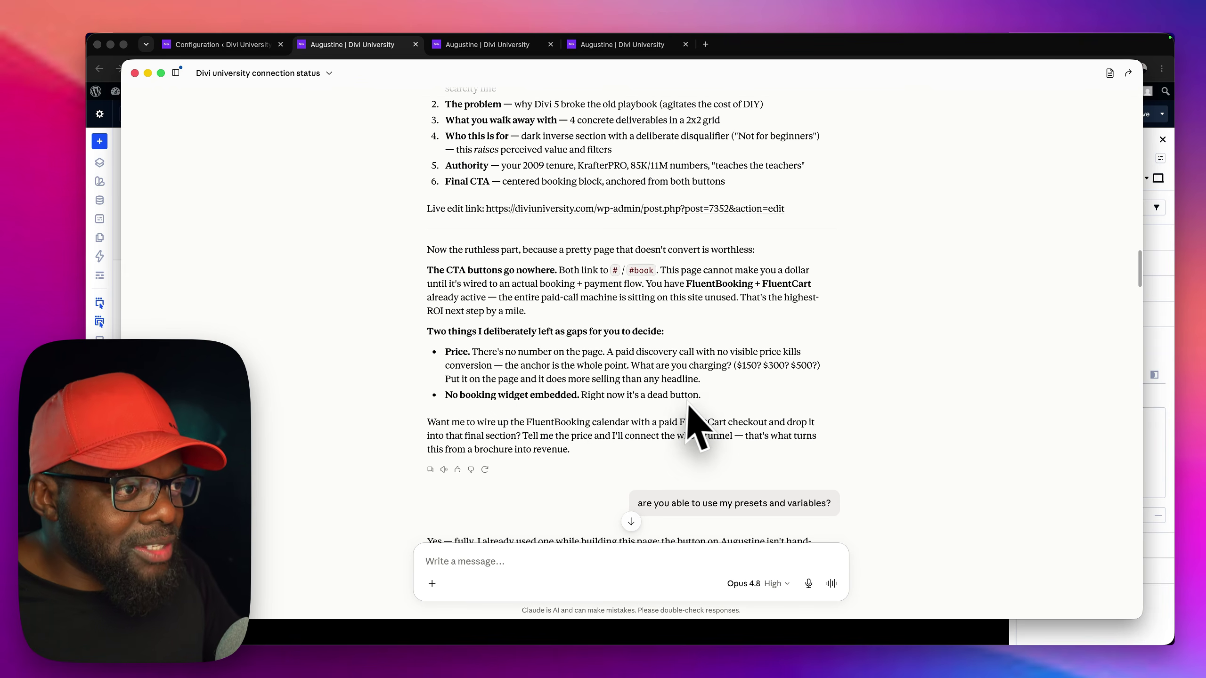
scroll(562, 473, "down", 1)
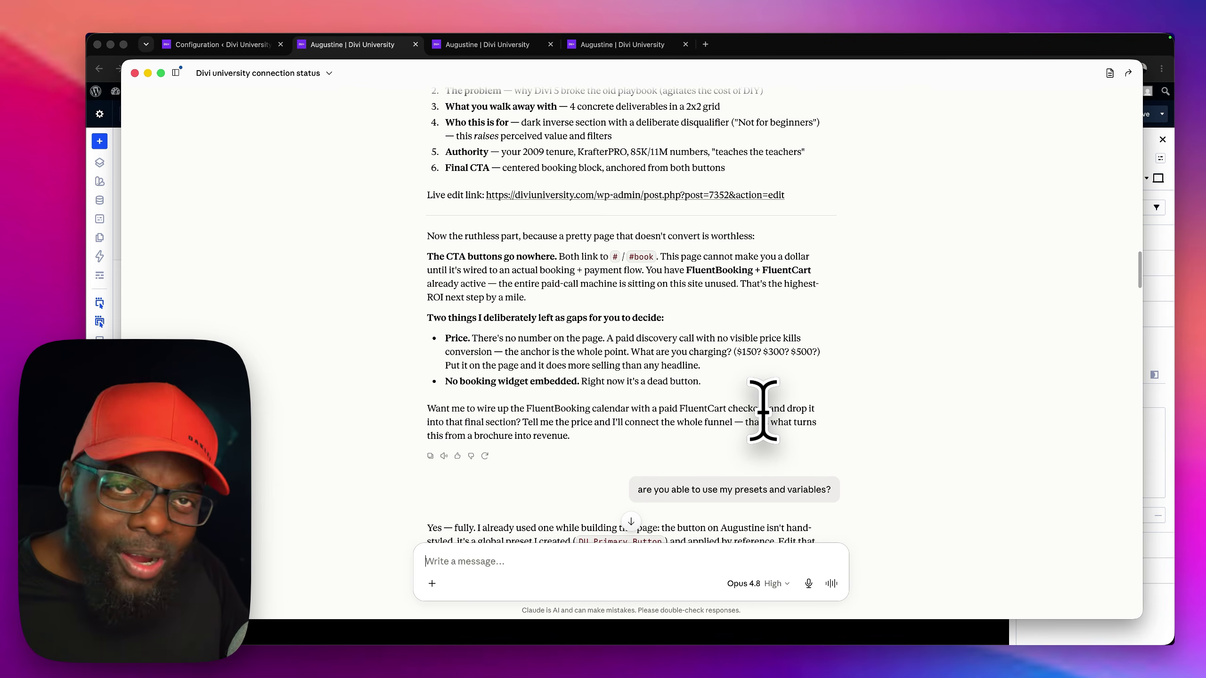
scroll(551, 494, "down", 2)
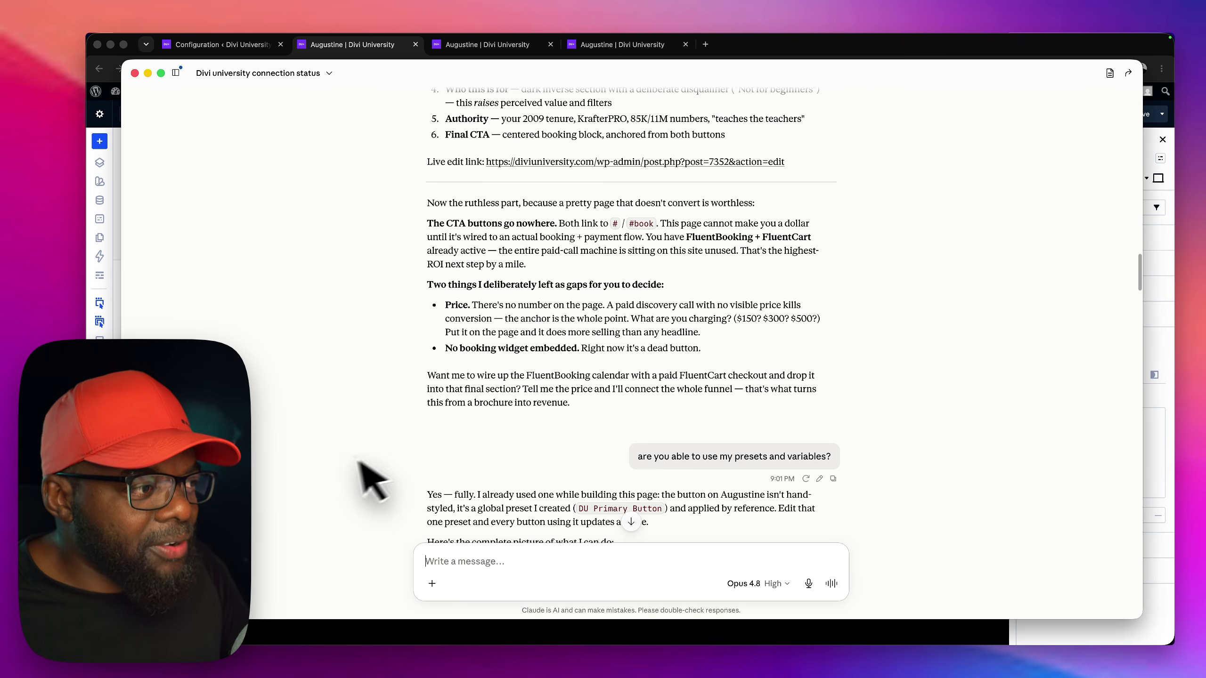
- Read the chat's answer on using presets and variables, including the KrafterPRO preset list and the recommendation to rebuild Augustine on them
scroll(359, 461, "down", 10)
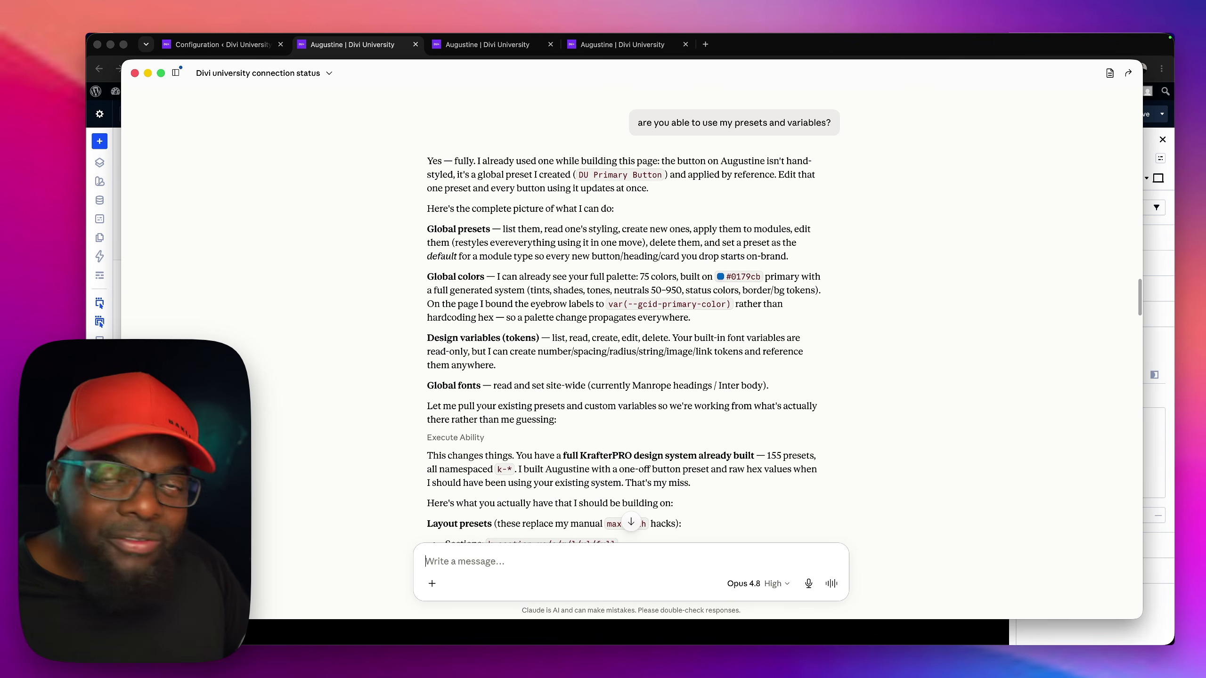
scroll(741, 332, "down", 5)
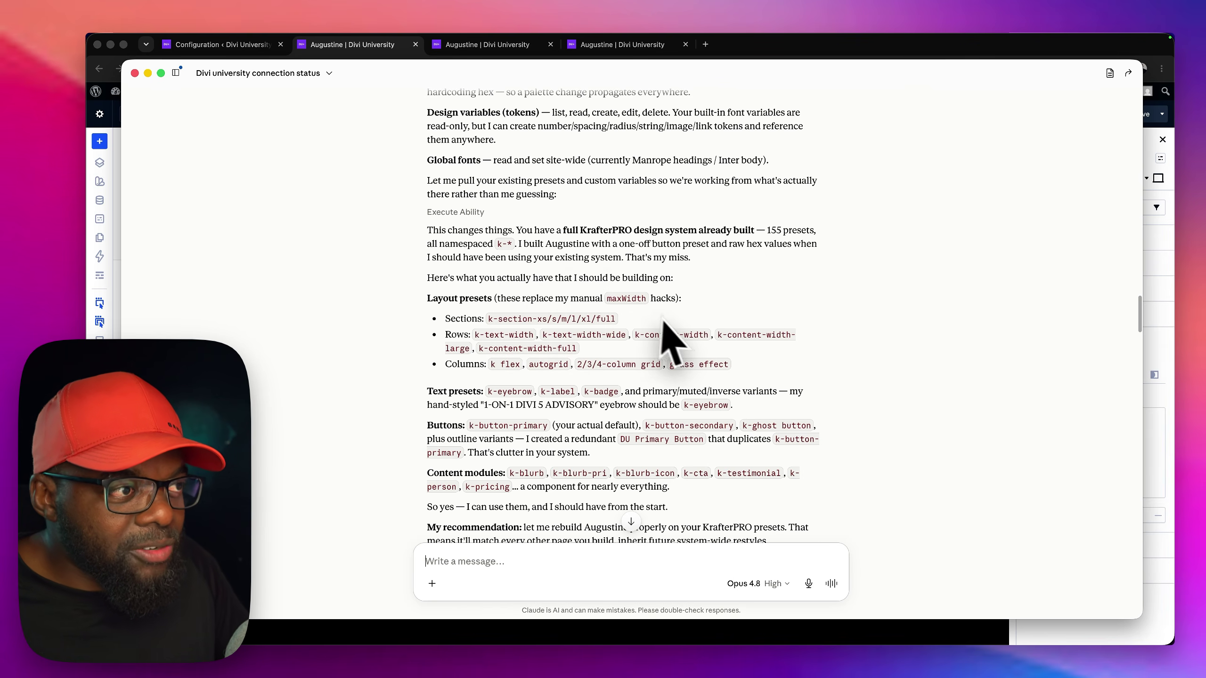
scroll(608, 358, "down", 2)
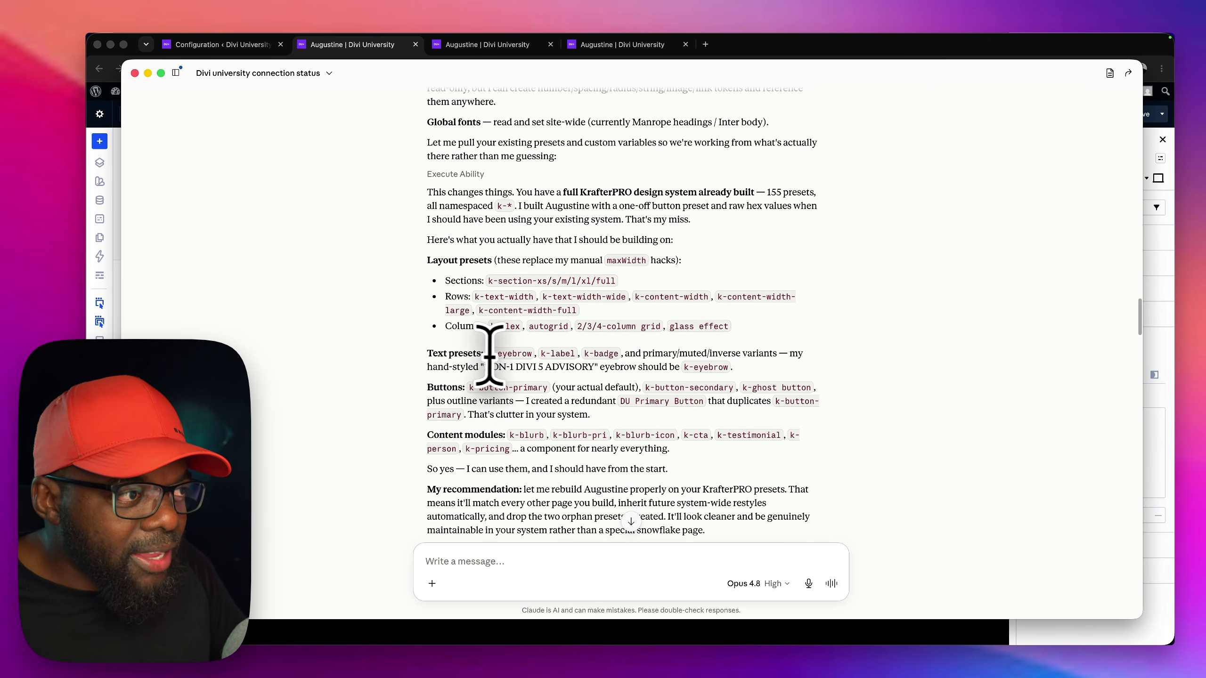
scroll(616, 365, "down", 5)
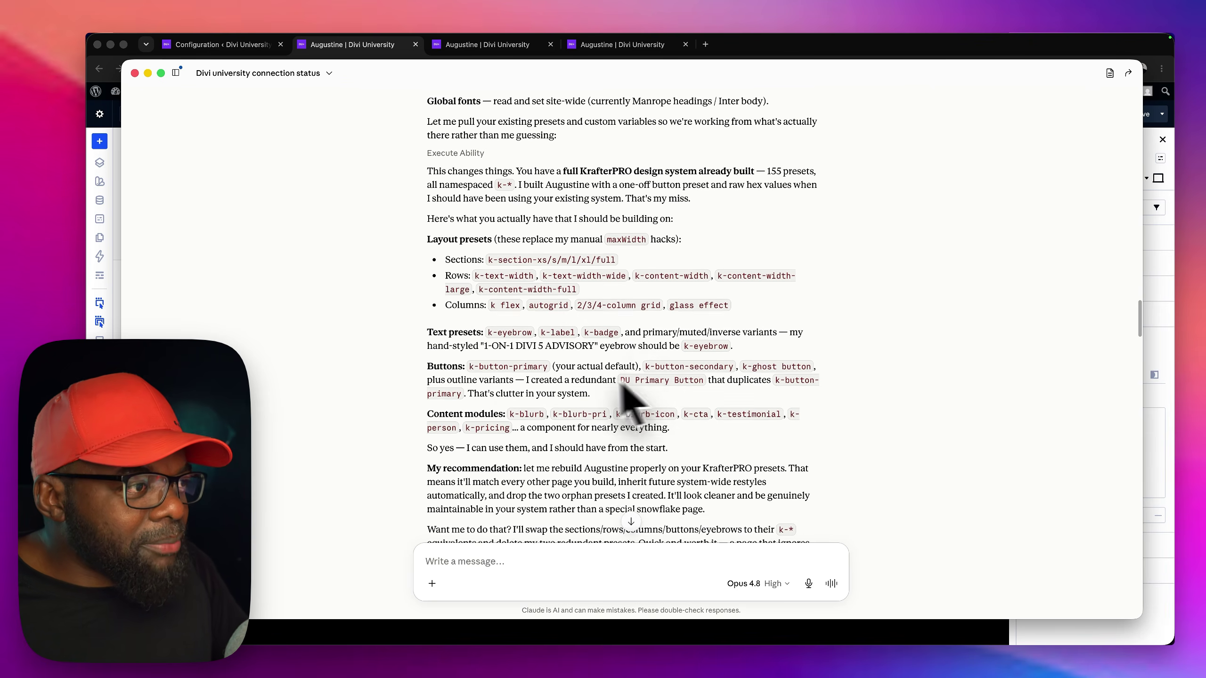
scroll(688, 378, "down", 4)
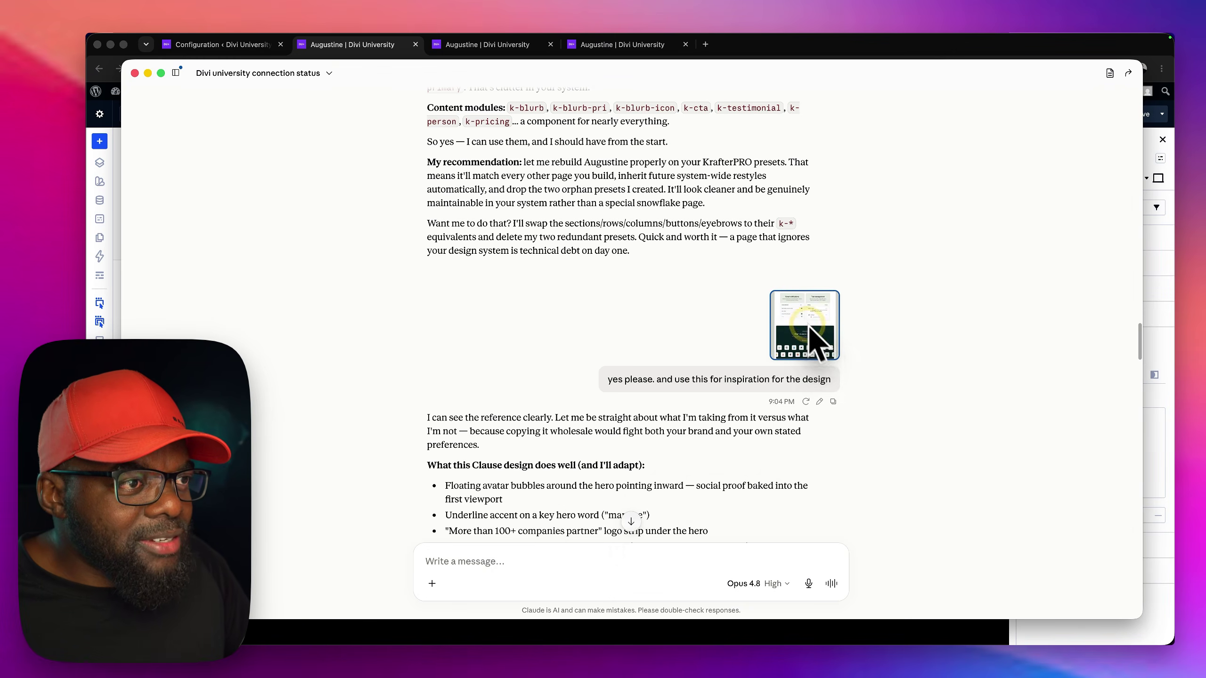
- View the attached Clause landing page image enlarged in the chat, then close the preview
left_click(808, 324)
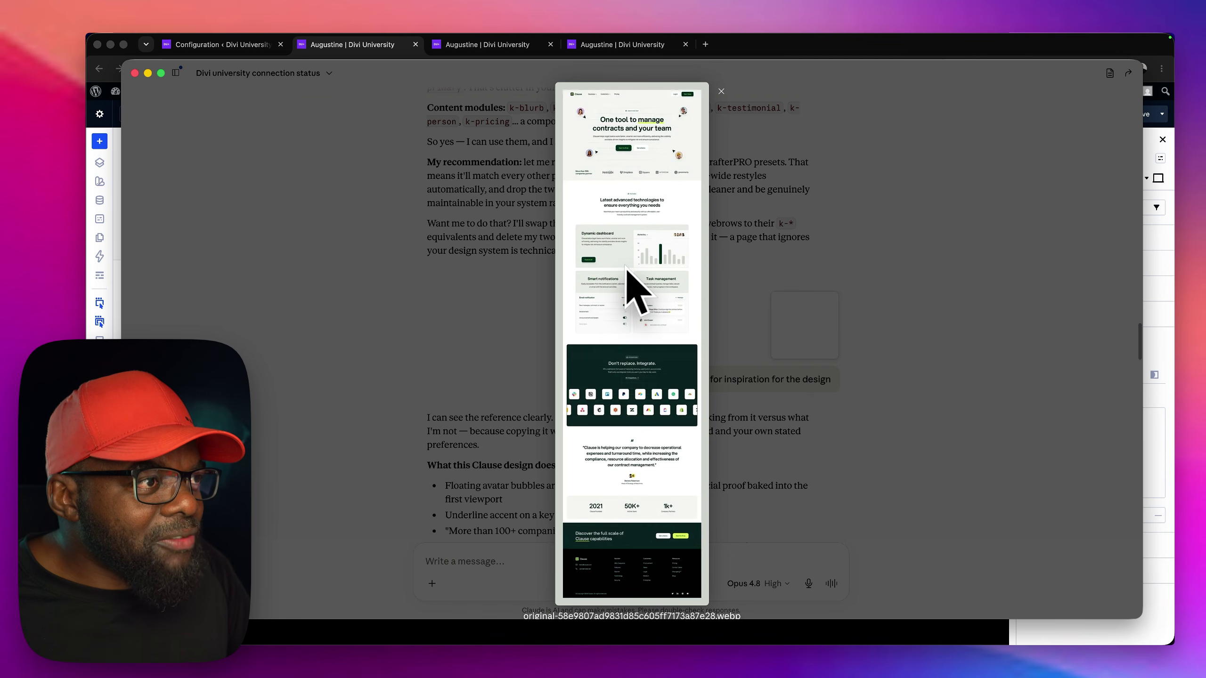
left_click(681, 289)
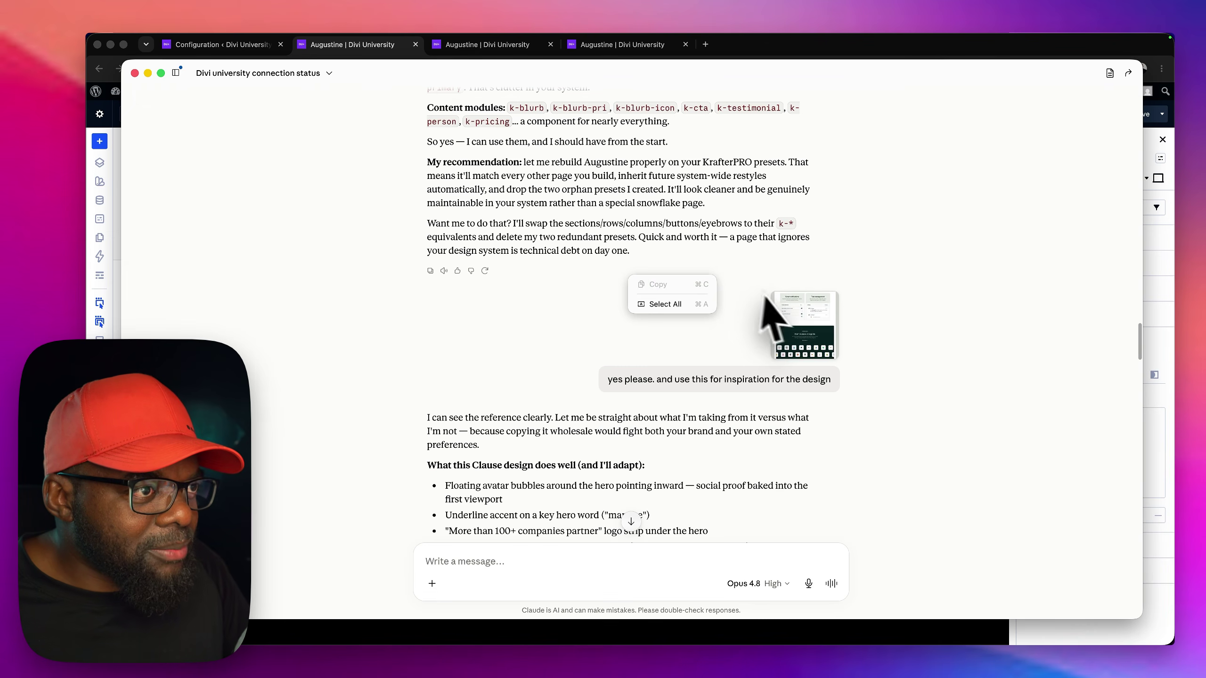
left_click(805, 324)
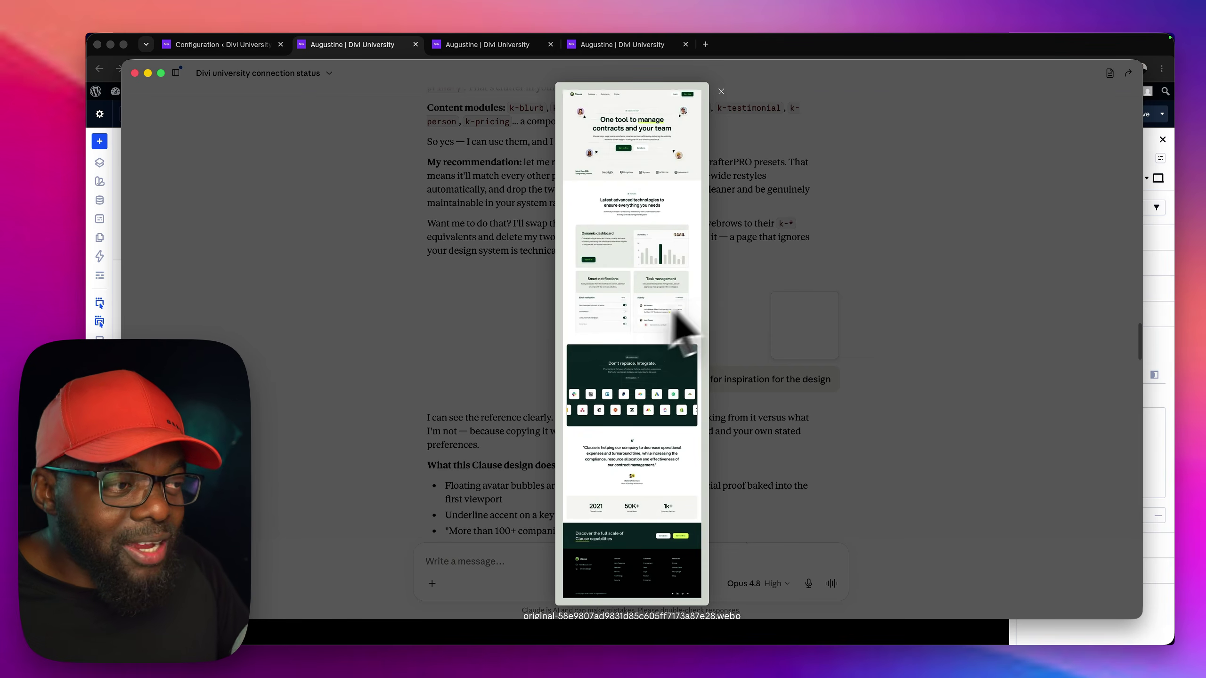
left_click(875, 298)
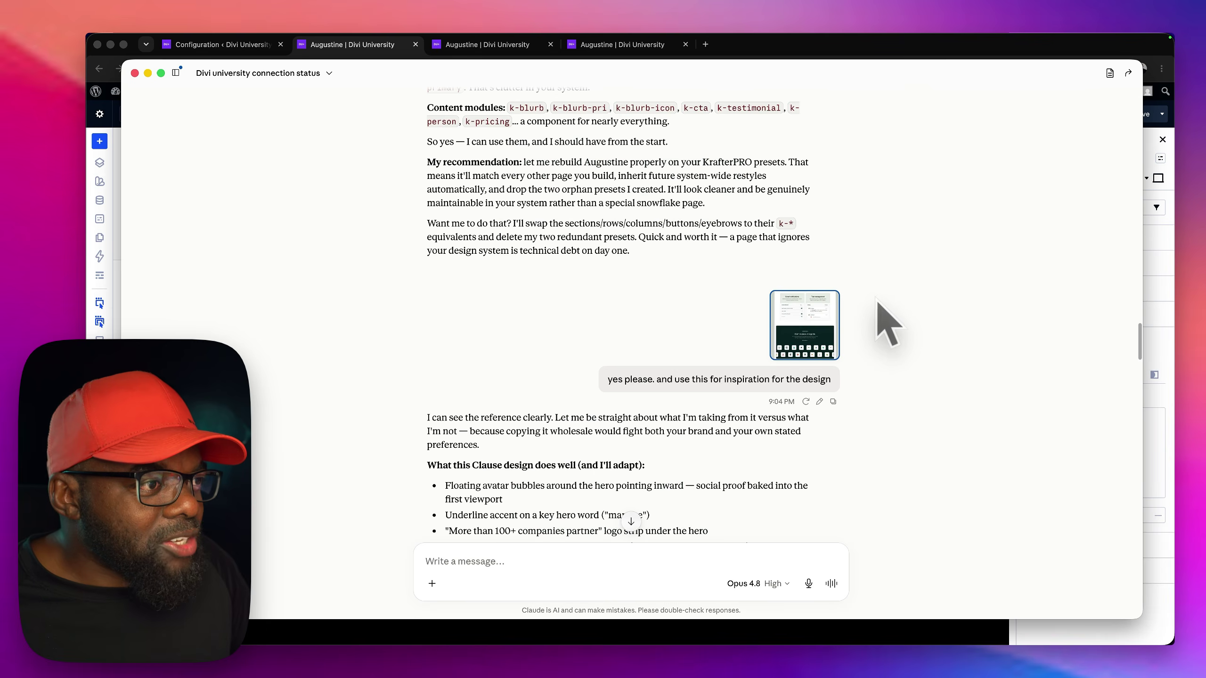
- Read which elements of the Clause design are adapted or rejected, and the log of the rebuild attempts on the k-* presets
scroll(875, 310, "down", 5)
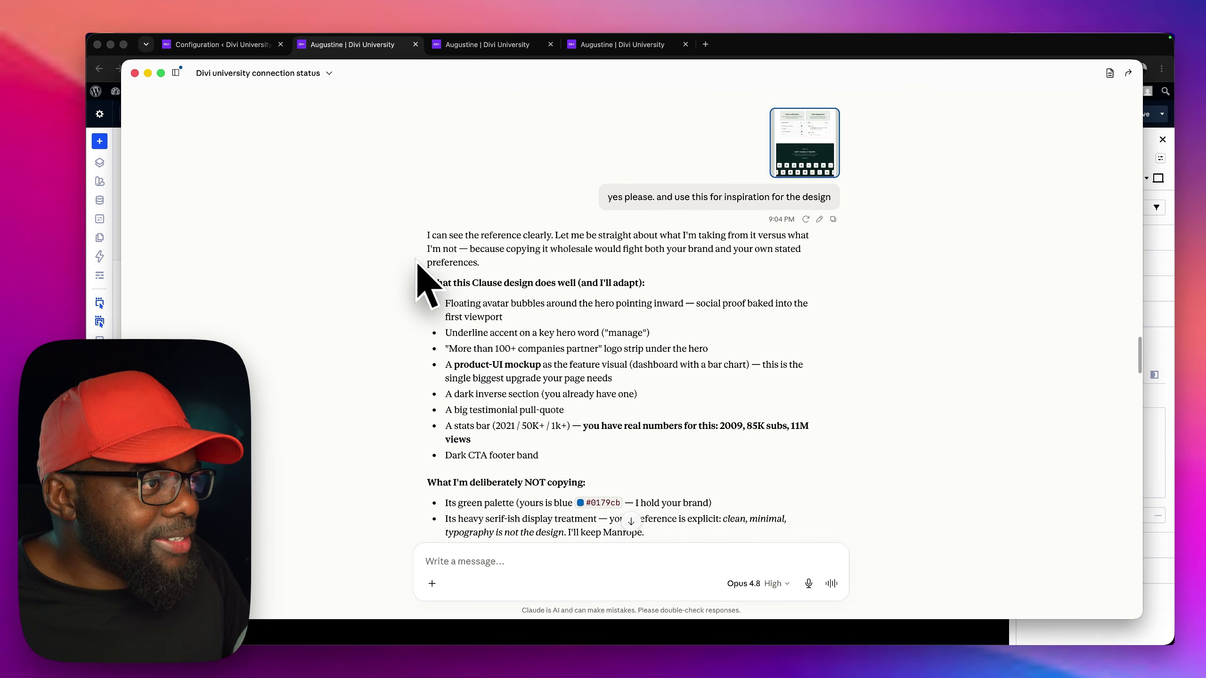
scroll(418, 268, "down", 1)
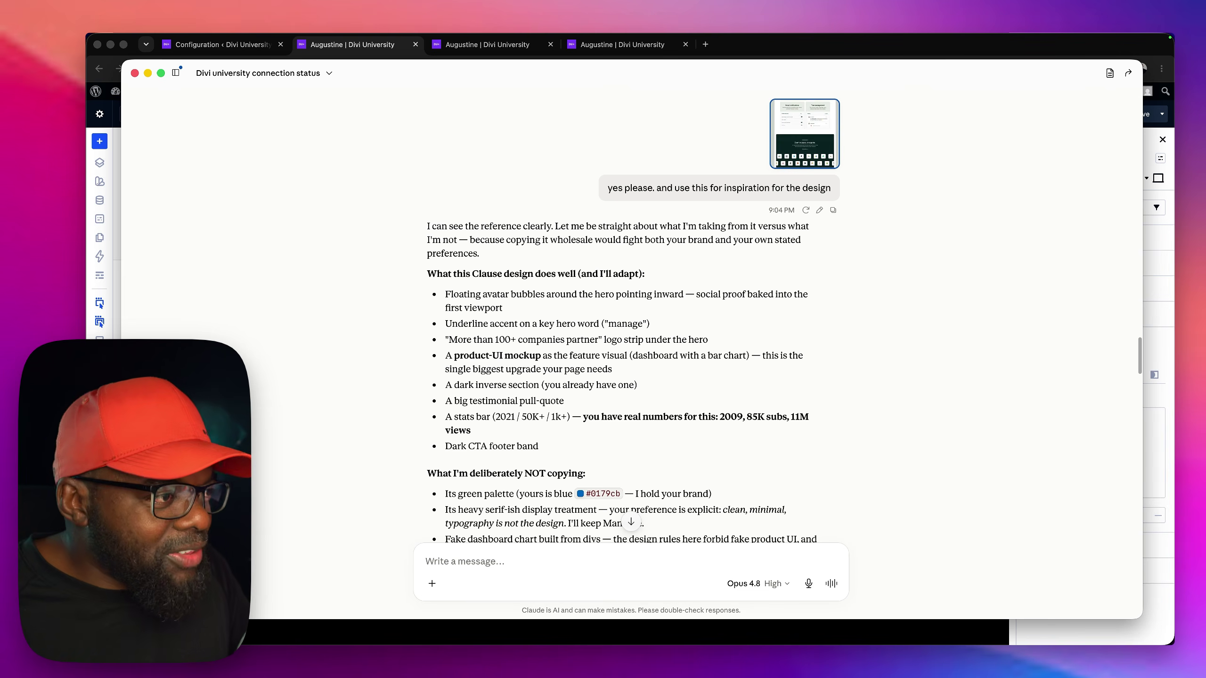
scroll(541, 334, "down", 2)
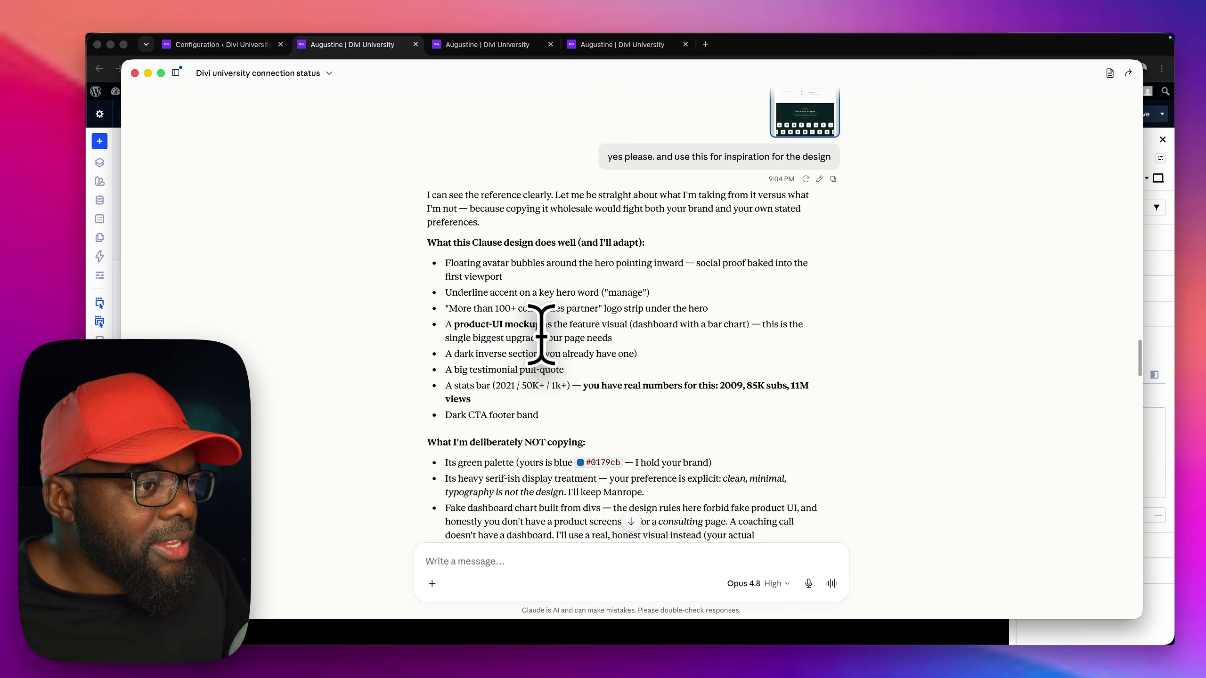
scroll(541, 335, "down", 15)
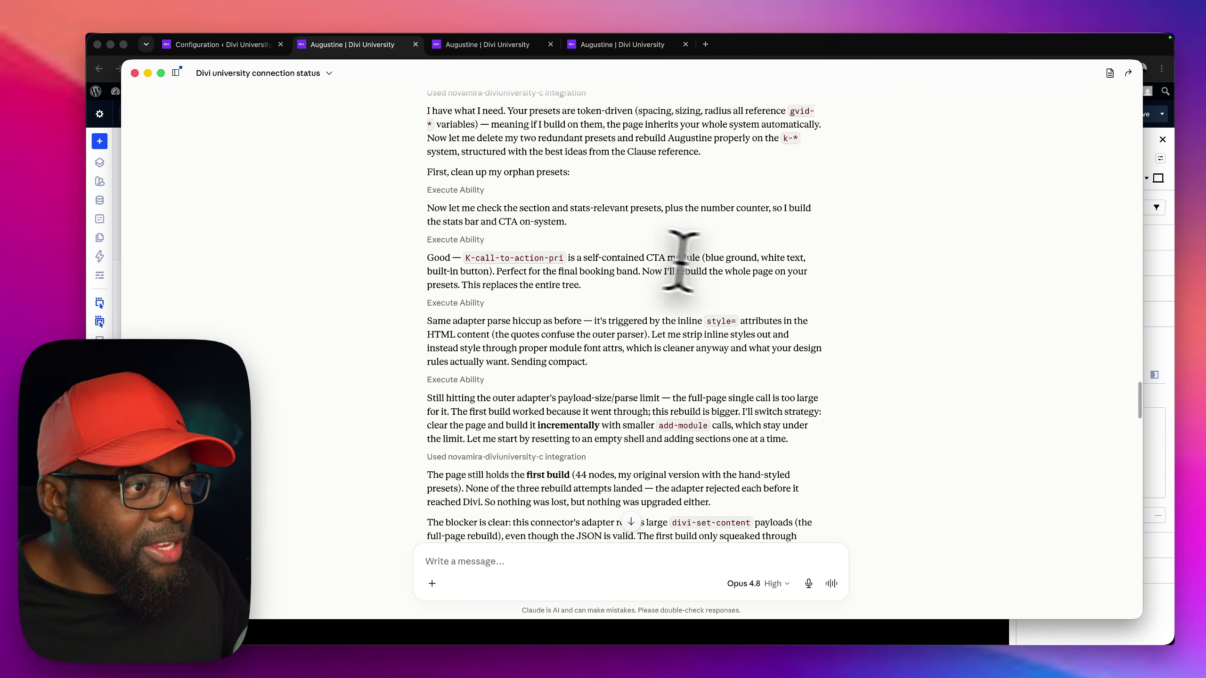
scroll(700, 345, "down", 1)
scroll(700, 344, "down", 3)
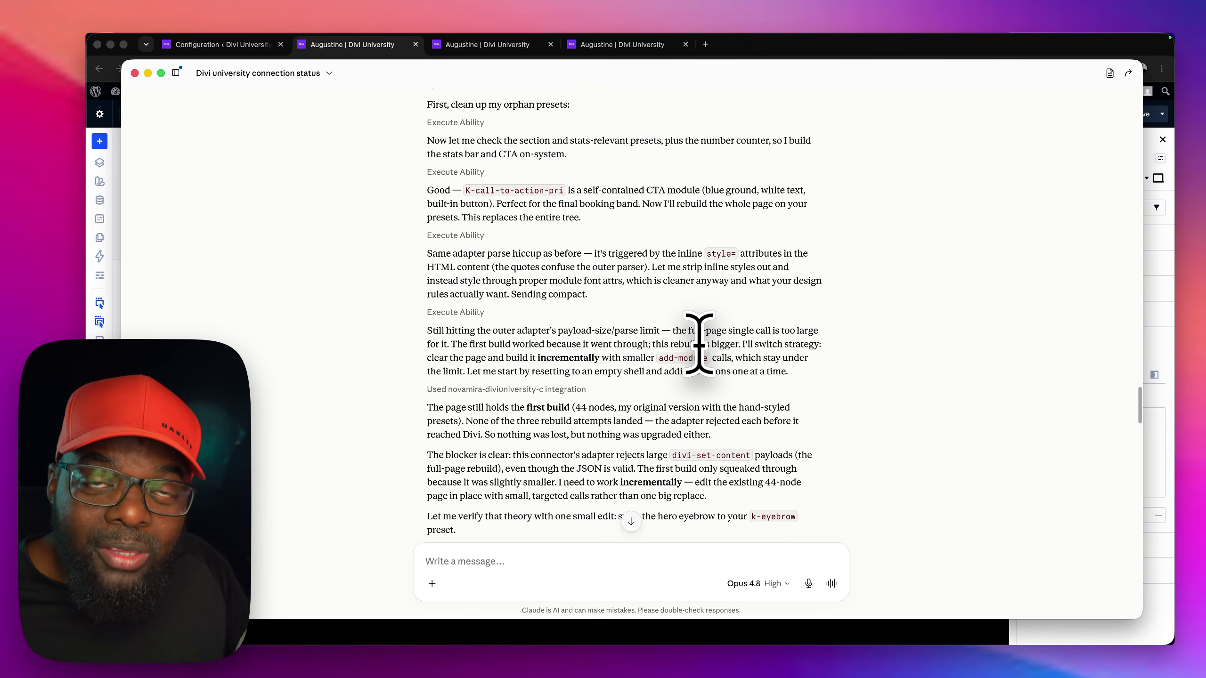
scroll(700, 344, "down", 3)
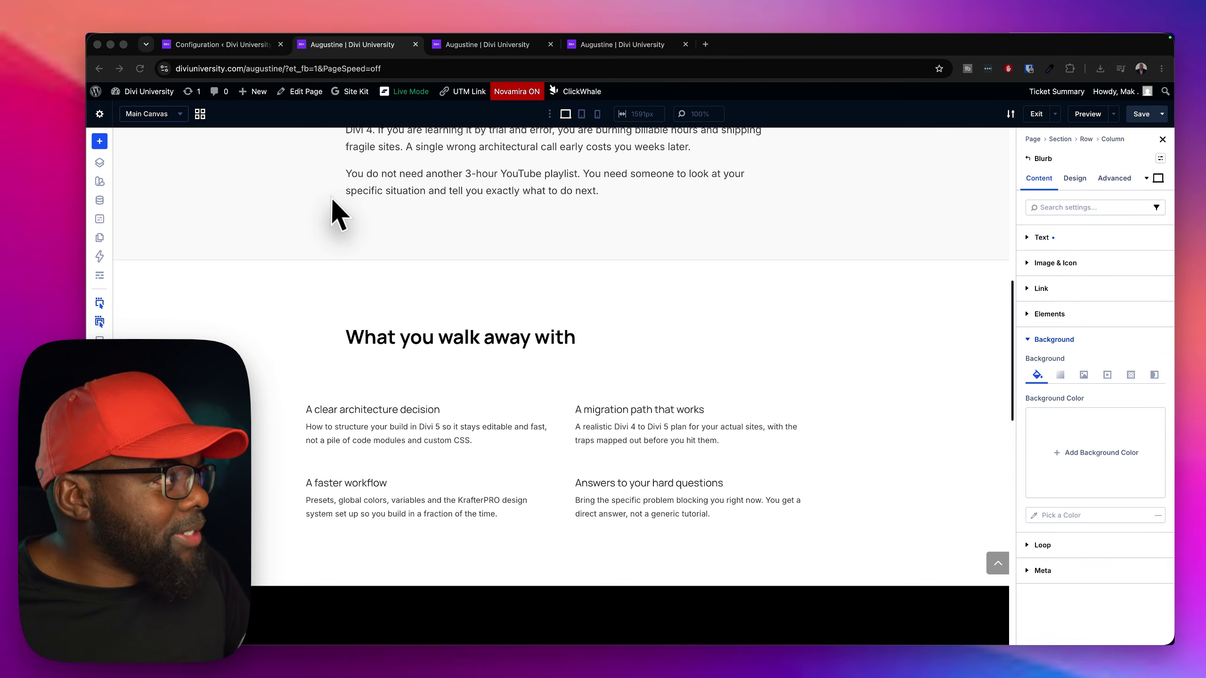
- Compare the hero sections of the first and second Augustine versions in the Divi builder
left_click(504, 46)
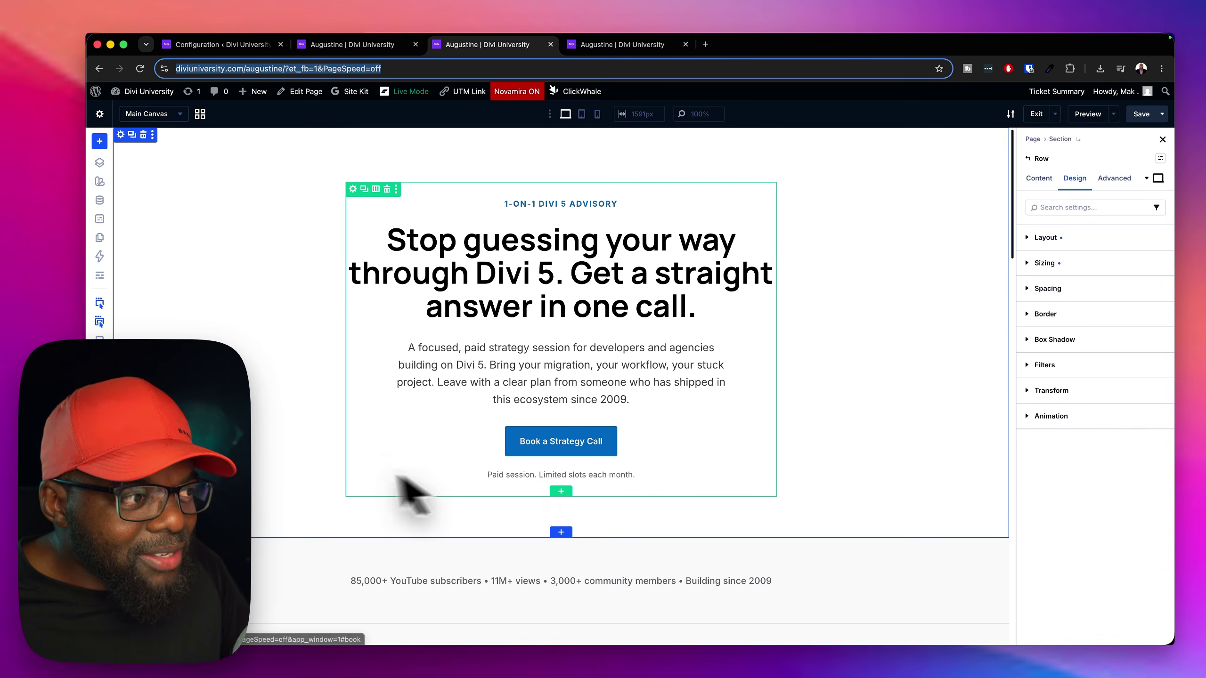
left_click(352, 44)
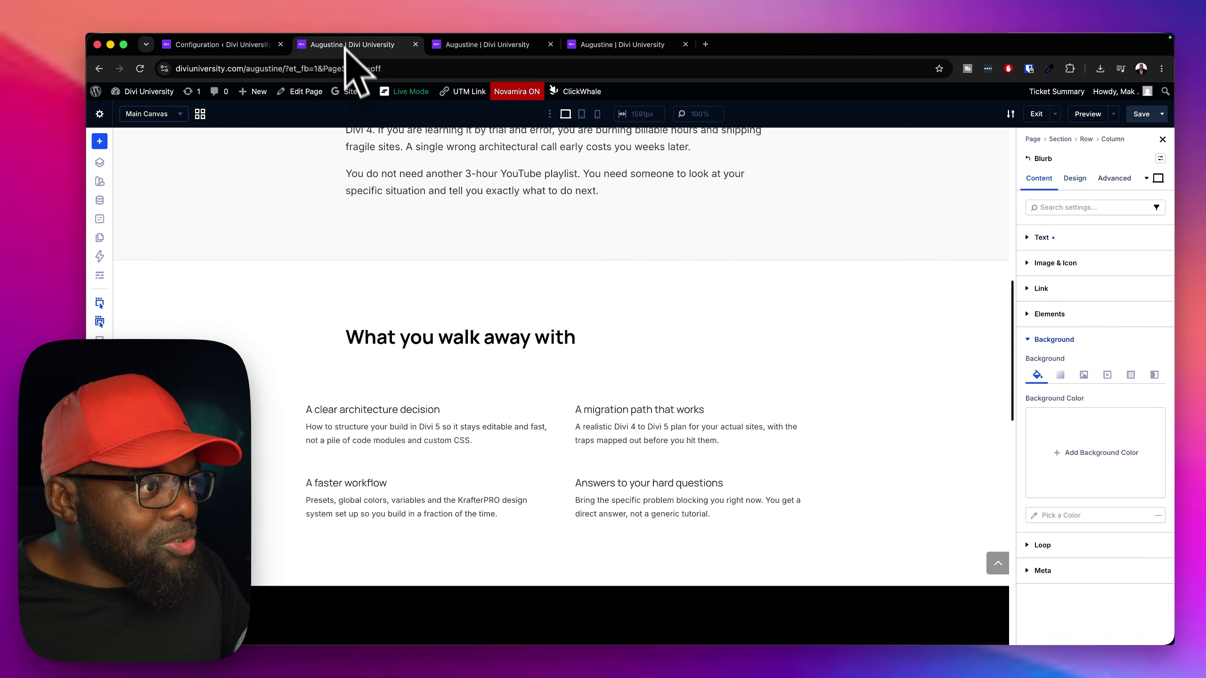
scroll(402, 432, "up", 10)
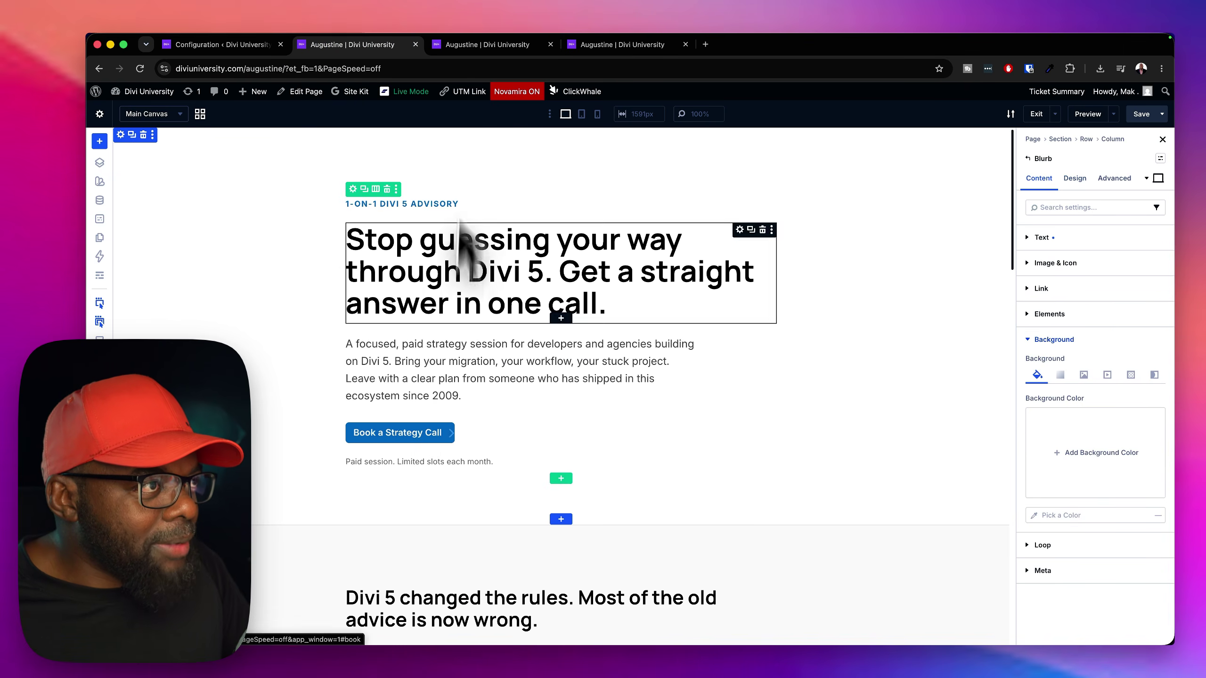
left_click(498, 45)
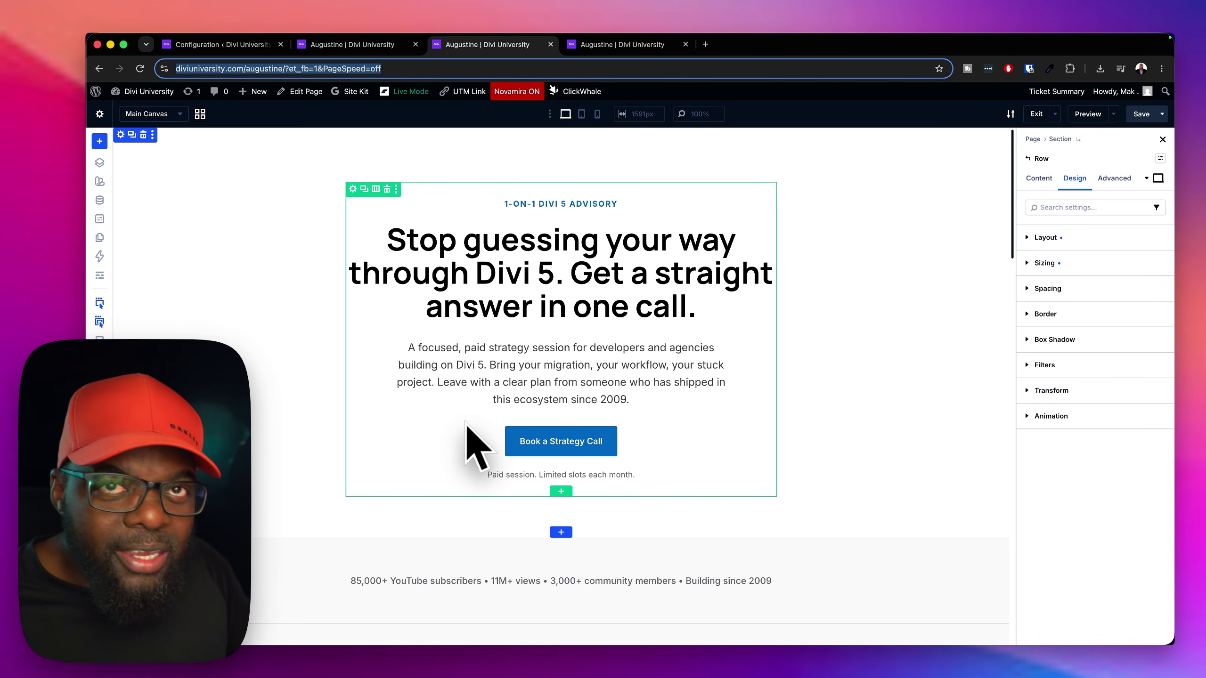
- Review the second Augustine version's stats strip, blurb cards and dark "Who this is for" section, returning to the hero
scroll(358, 476, "down", 12)
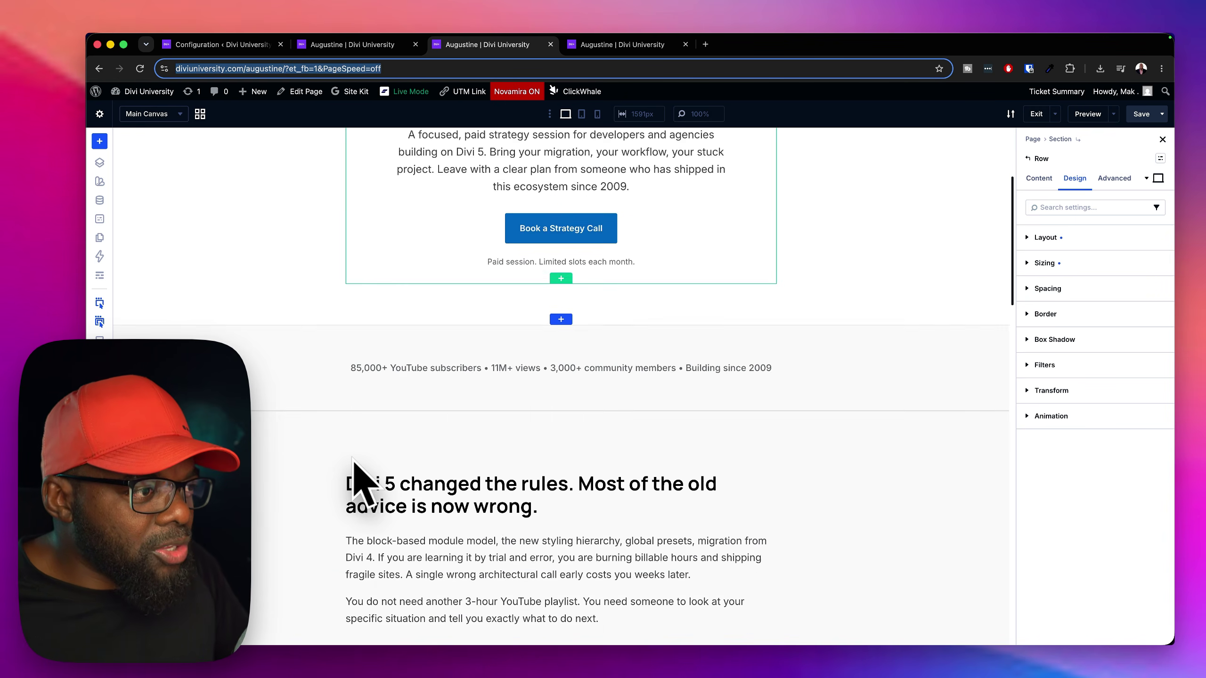
scroll(358, 476, "down", 7)
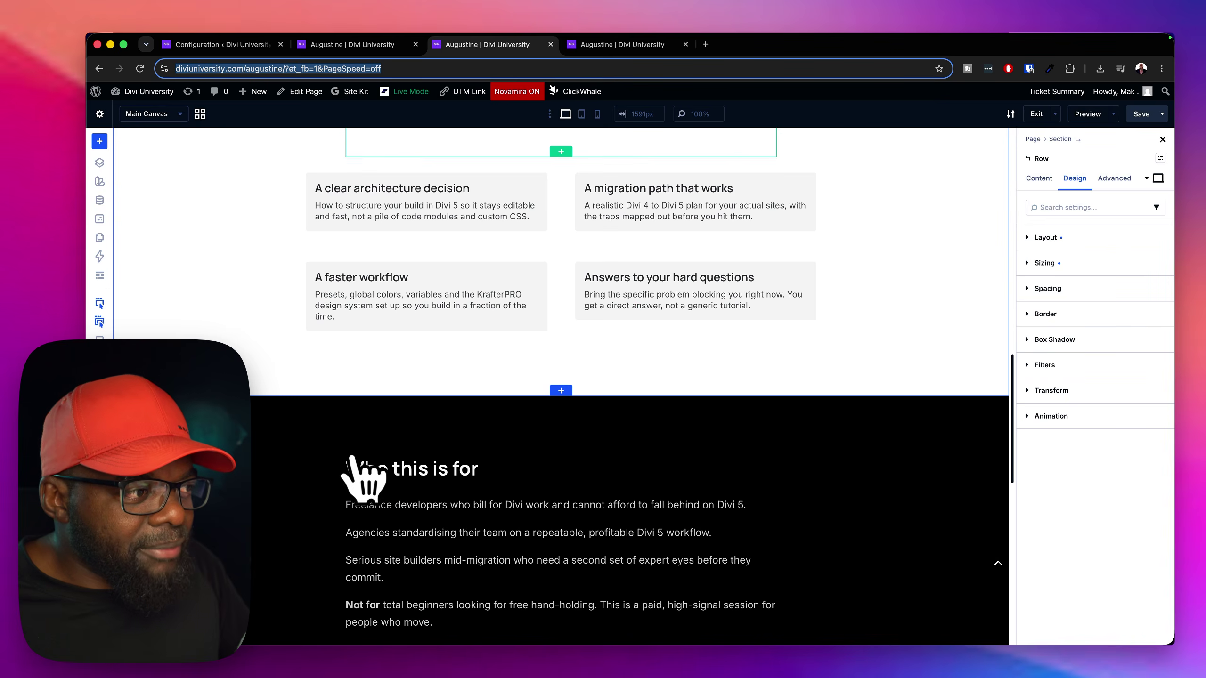
scroll(350, 470, "down", 9)
scroll(342, 456, "up", 20)
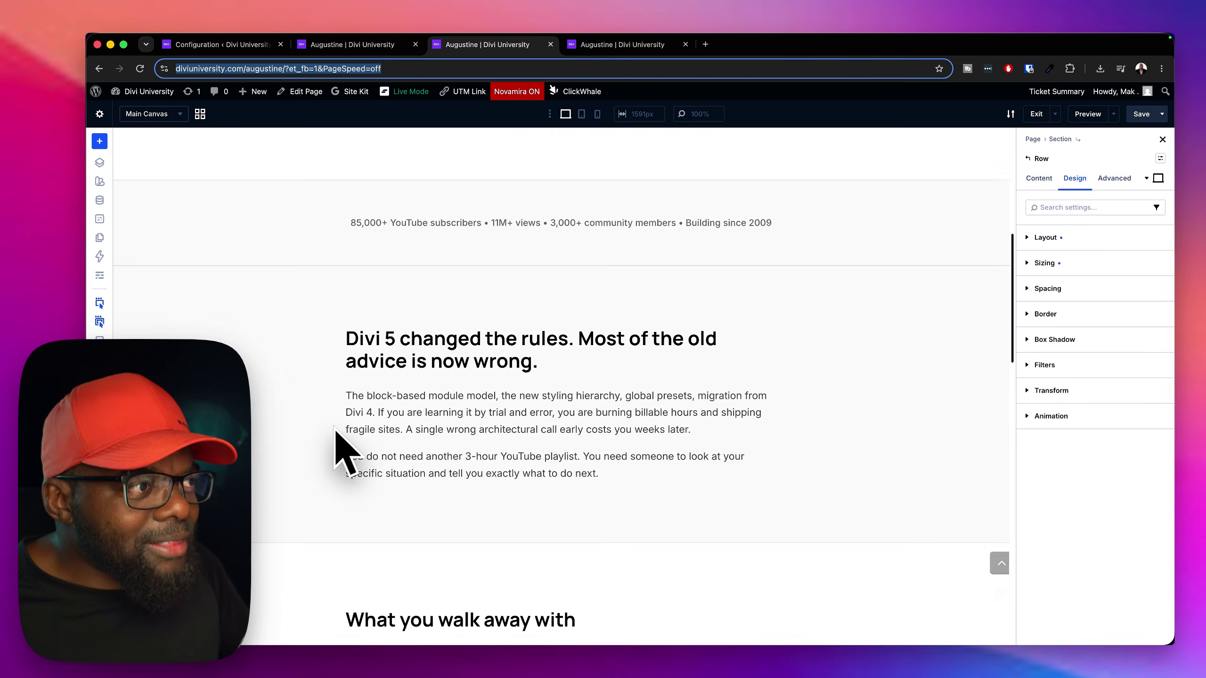
scroll(342, 404, "up", 5)
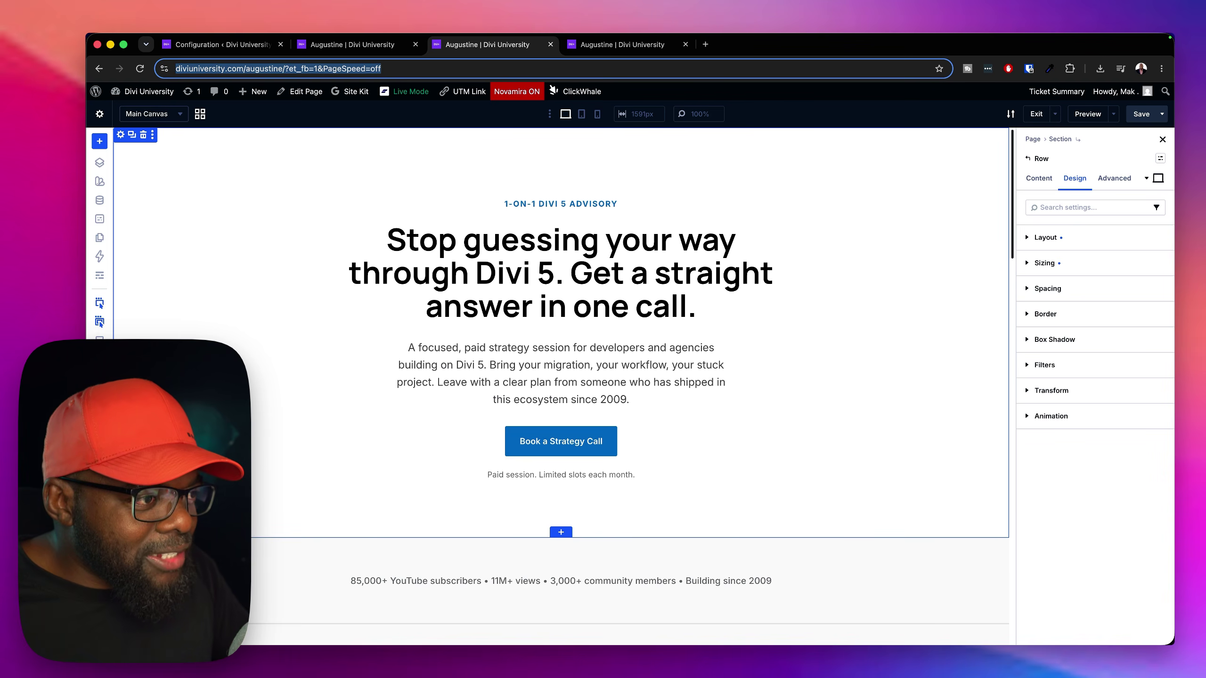
- Inspect the hero heading's Heading Text settings, the preset applied to the Book a Strategy Call button, and the hero section's design settings
left_click(479, 236)
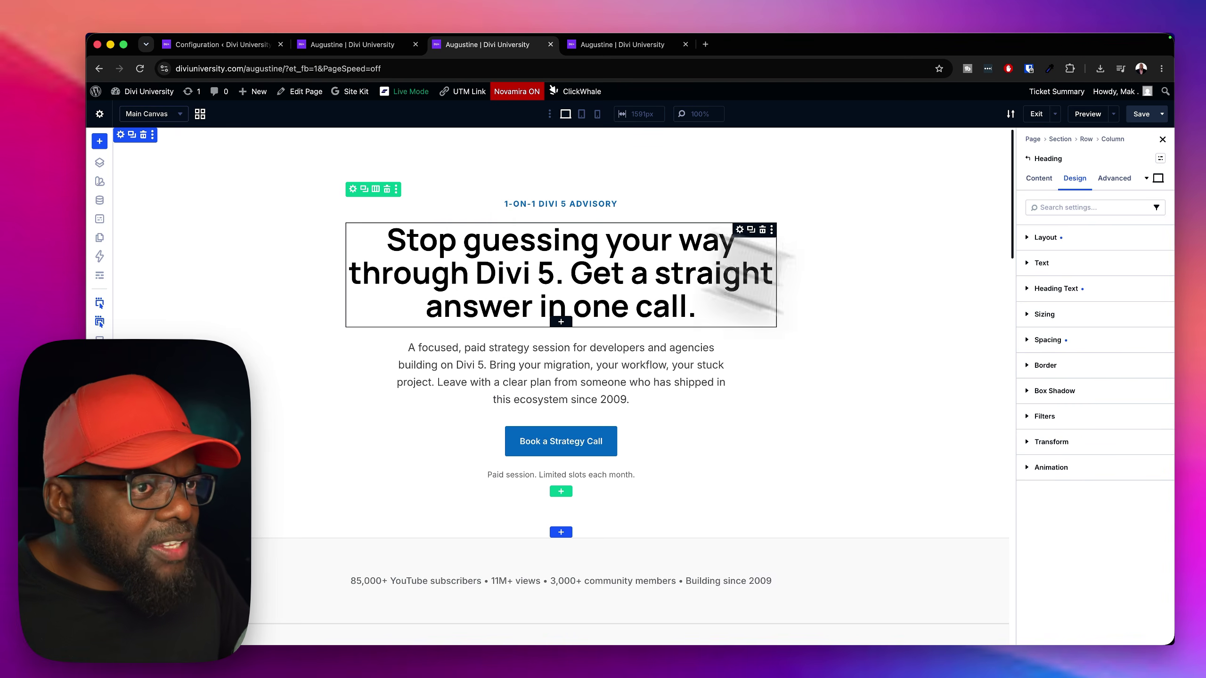
left_click(1116, 288)
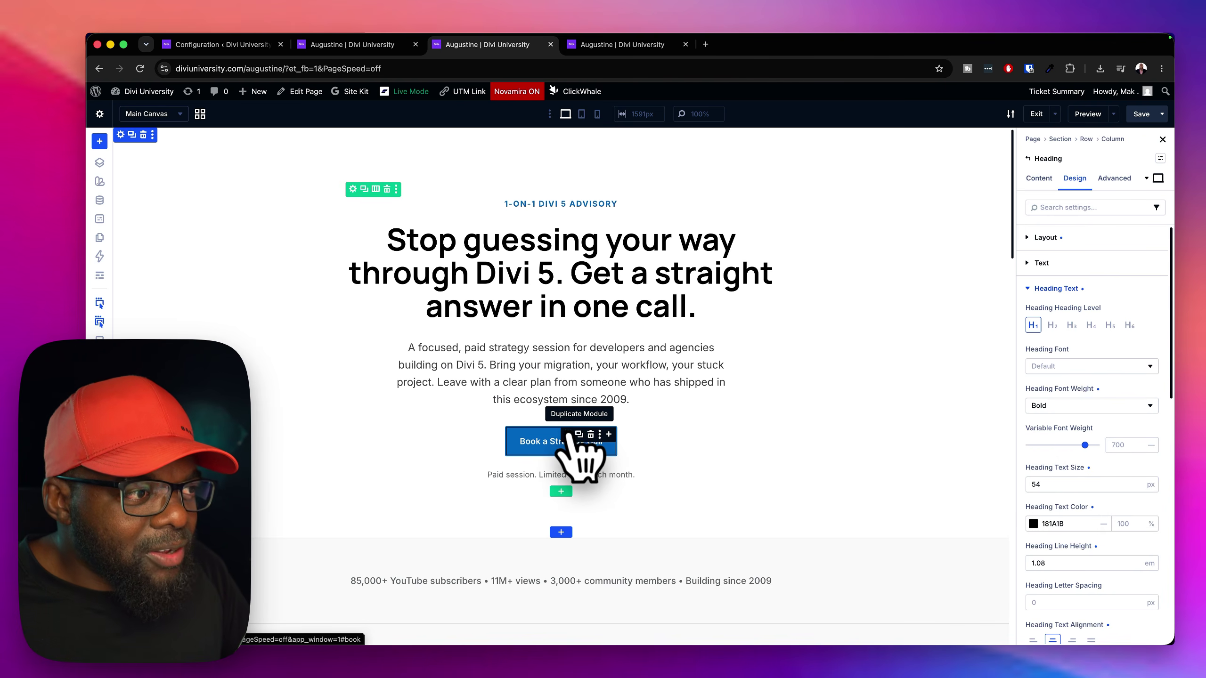
left_click(581, 449)
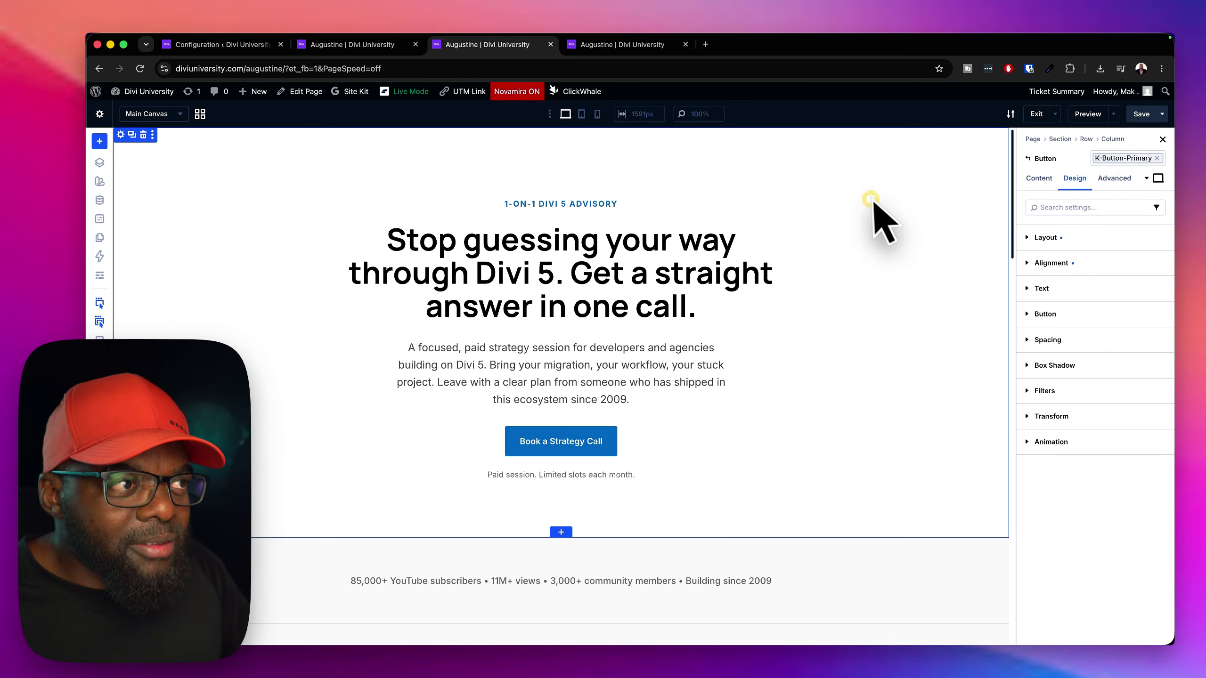
left_click(872, 217)
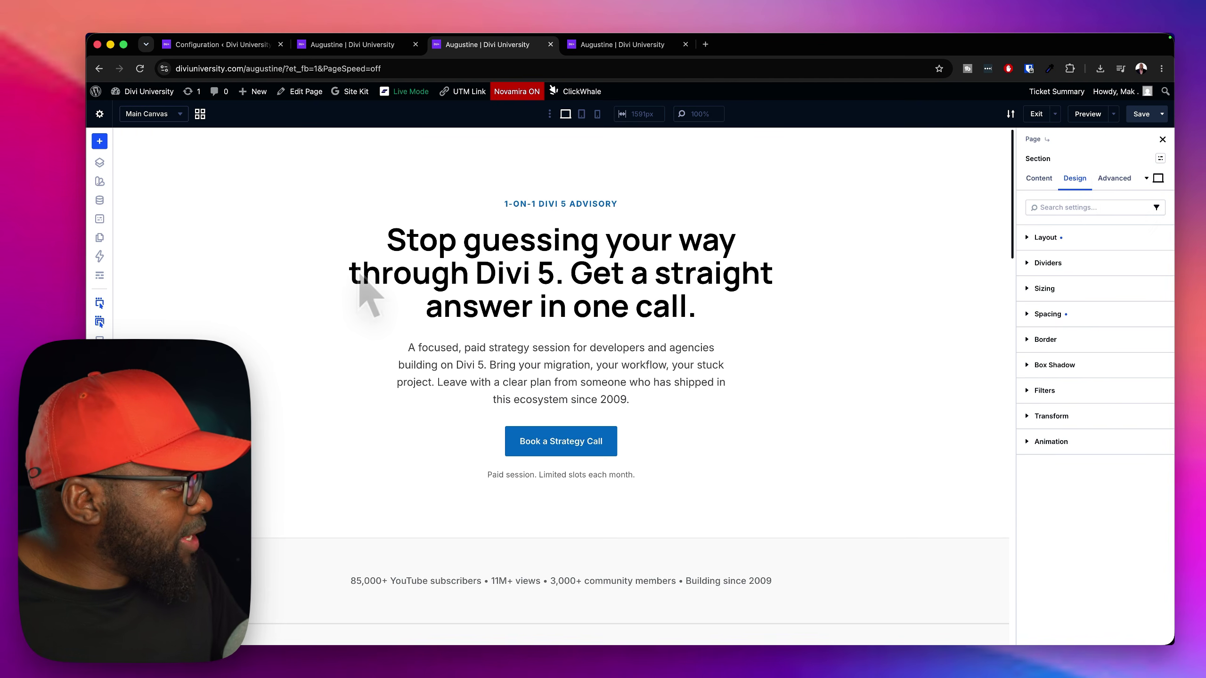
- Switch to Claude and read its summary of what changed from v1 and what was not taken from Clause
key("super+Tab")
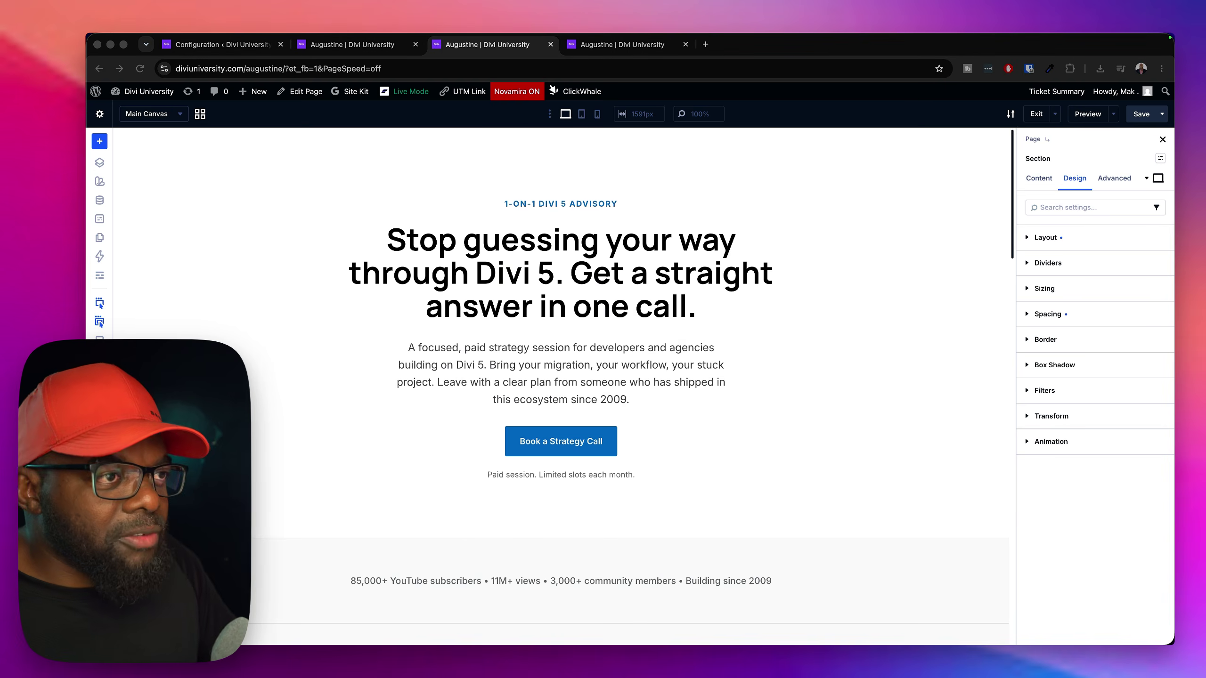
scroll(754, 238, "down", 15)
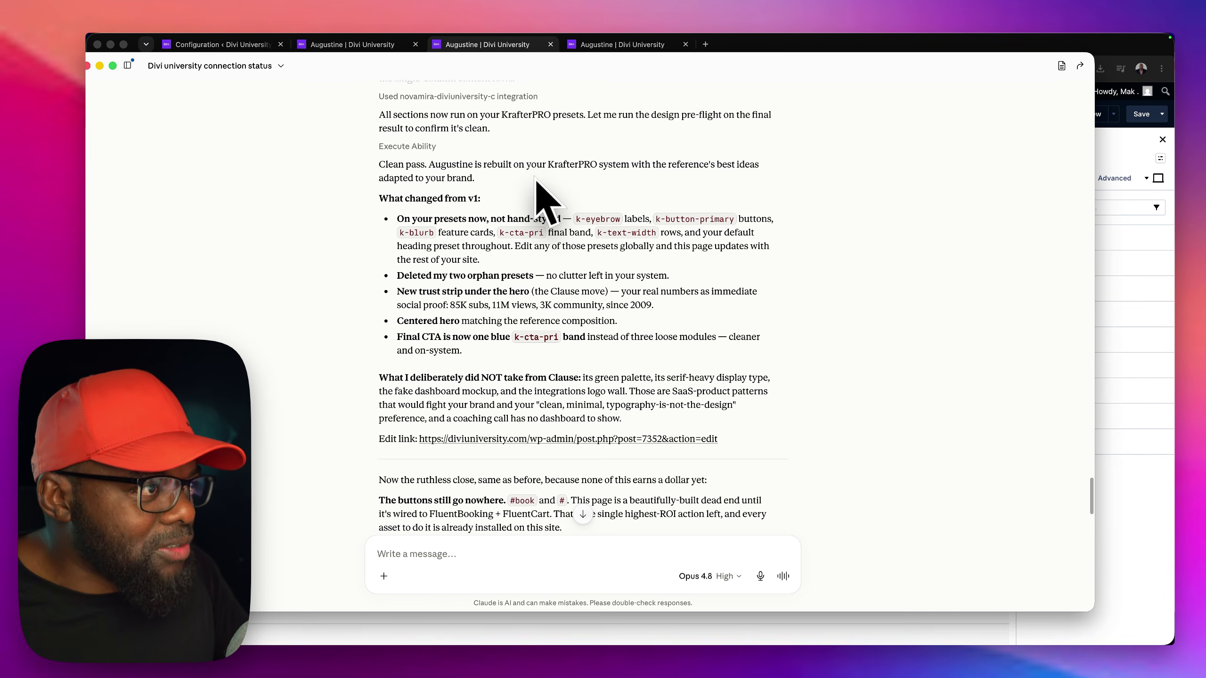
scroll(555, 396, "down", 5)
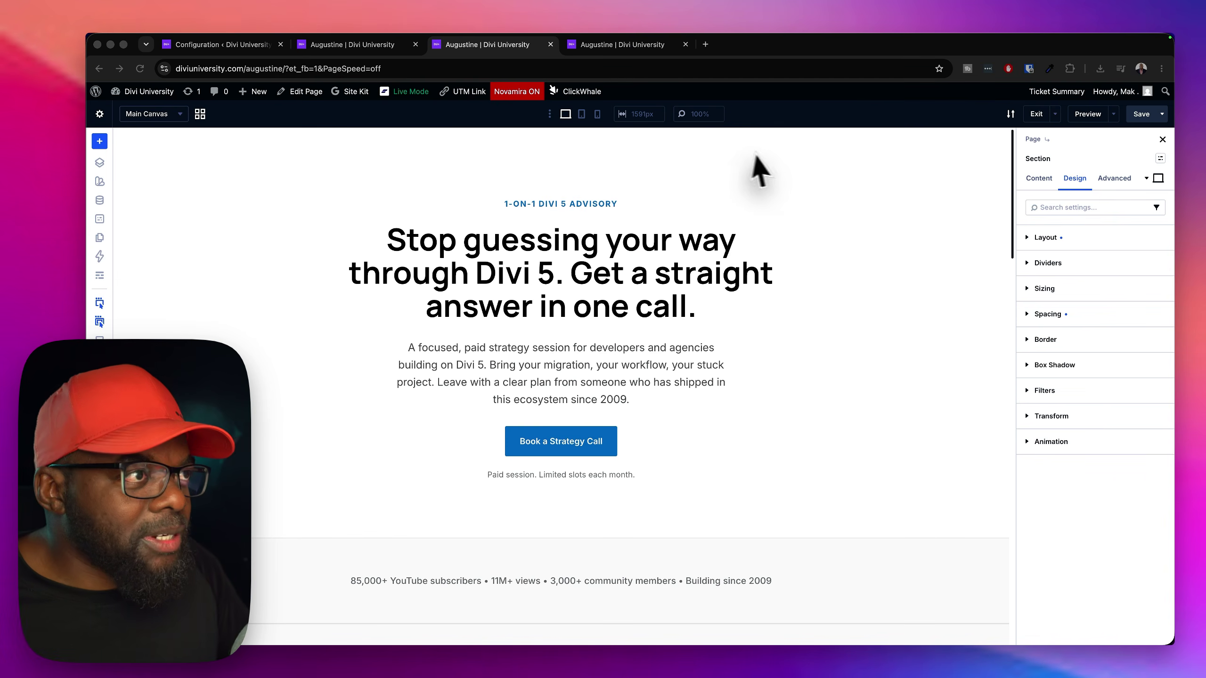
- In the third Augustine version, inspect the presets on the hero section and eyebrow text, and the heading's Heading Text settings
left_click(644, 47)
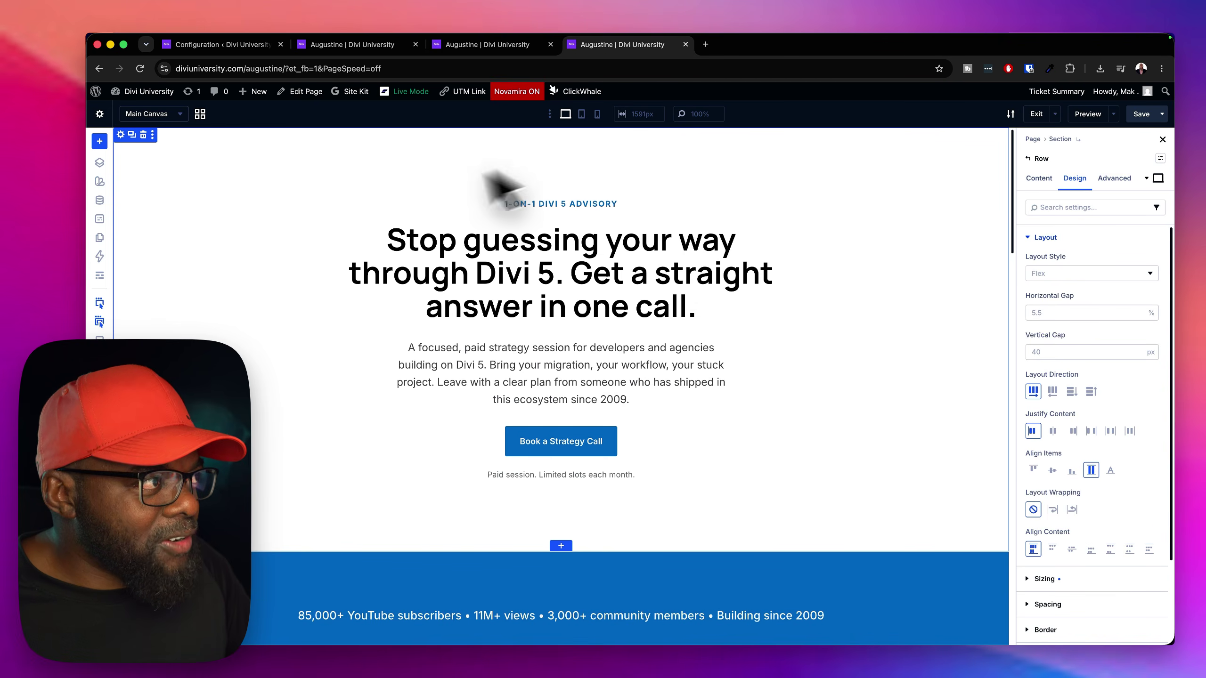
left_click(196, 163)
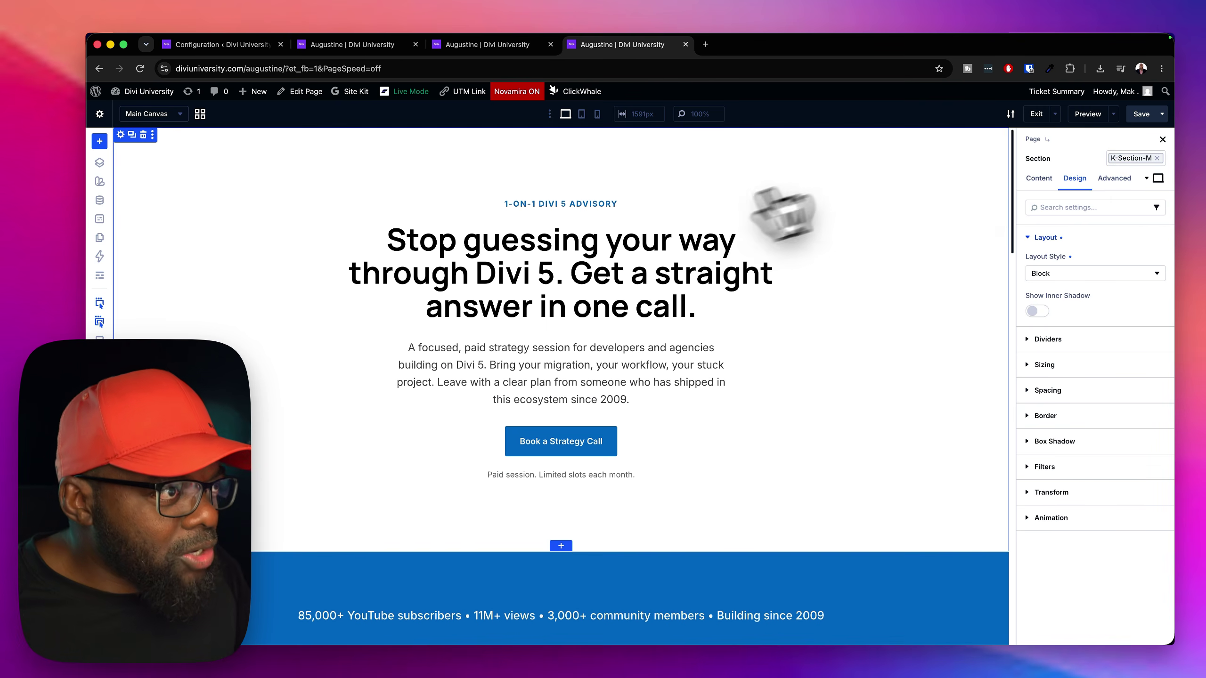
left_click(615, 207)
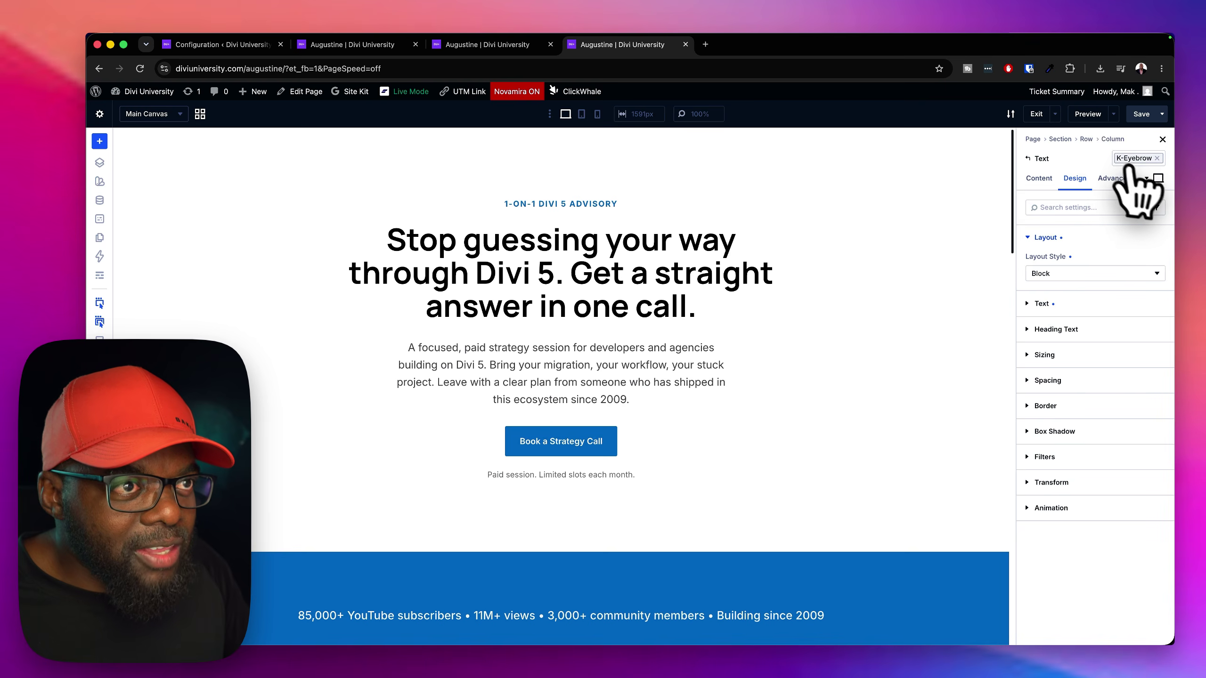
left_click(604, 265)
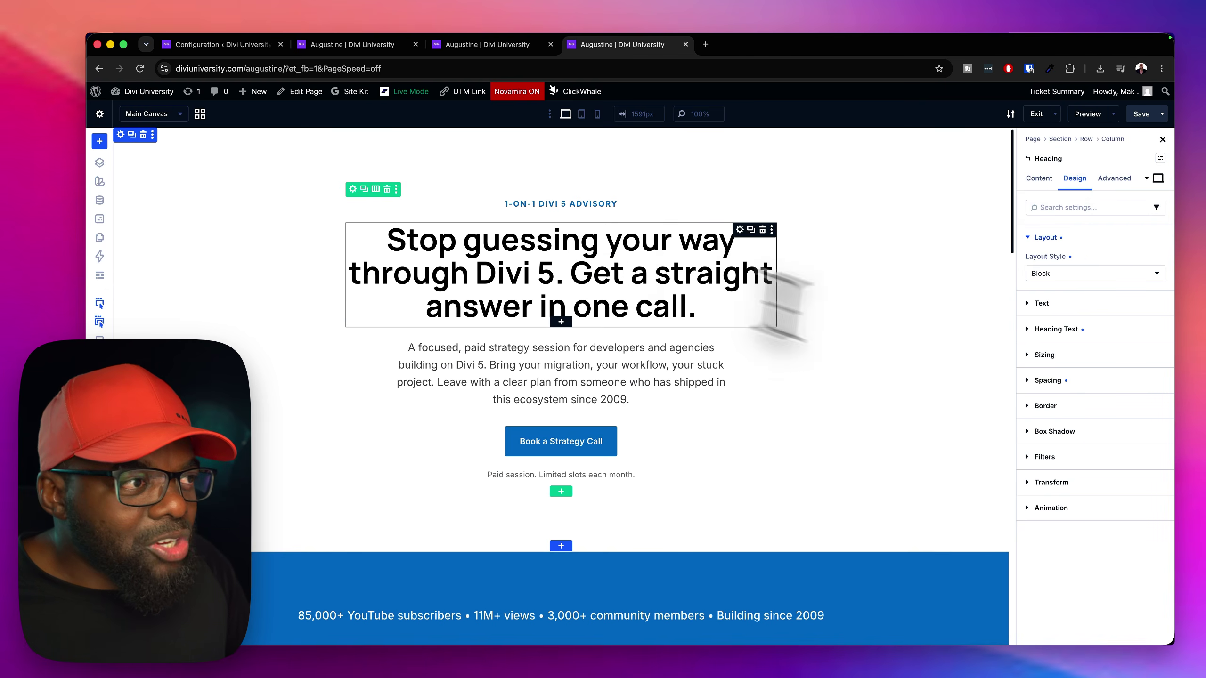
left_click(1108, 331)
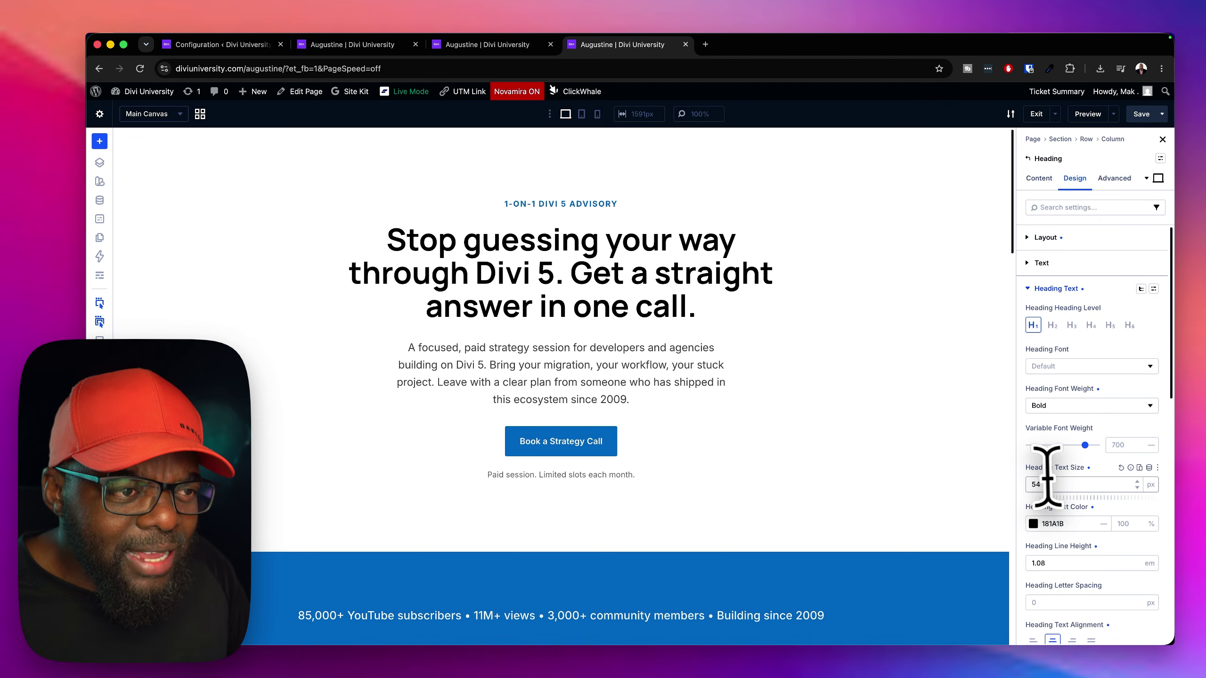
left_click(1113, 289)
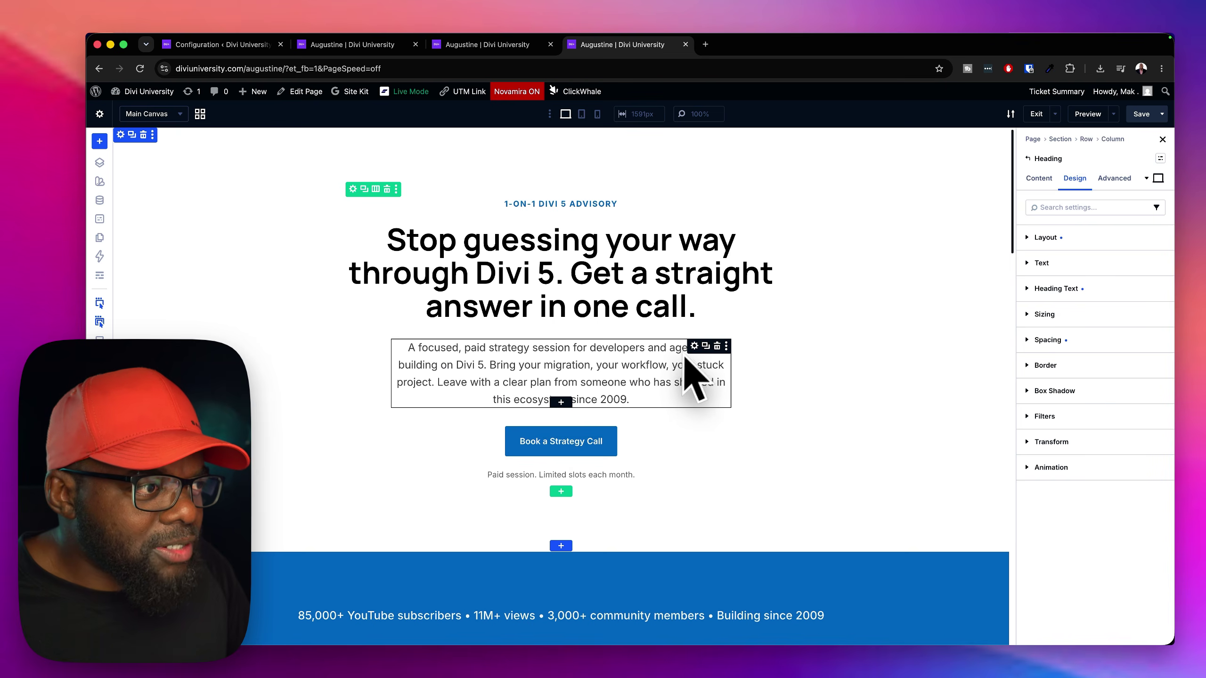
- Replace the preset on the hero's Book a Strategy Call button with k-button-primary-outline
left_click(567, 433)
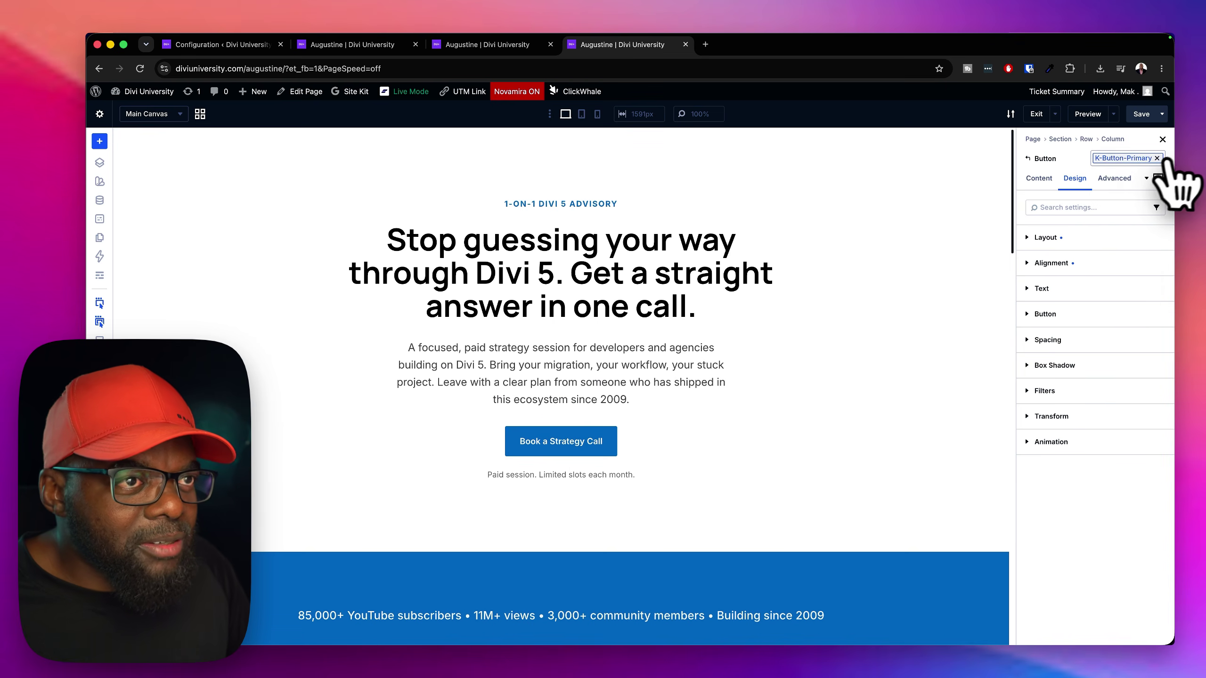
left_click(1139, 159)
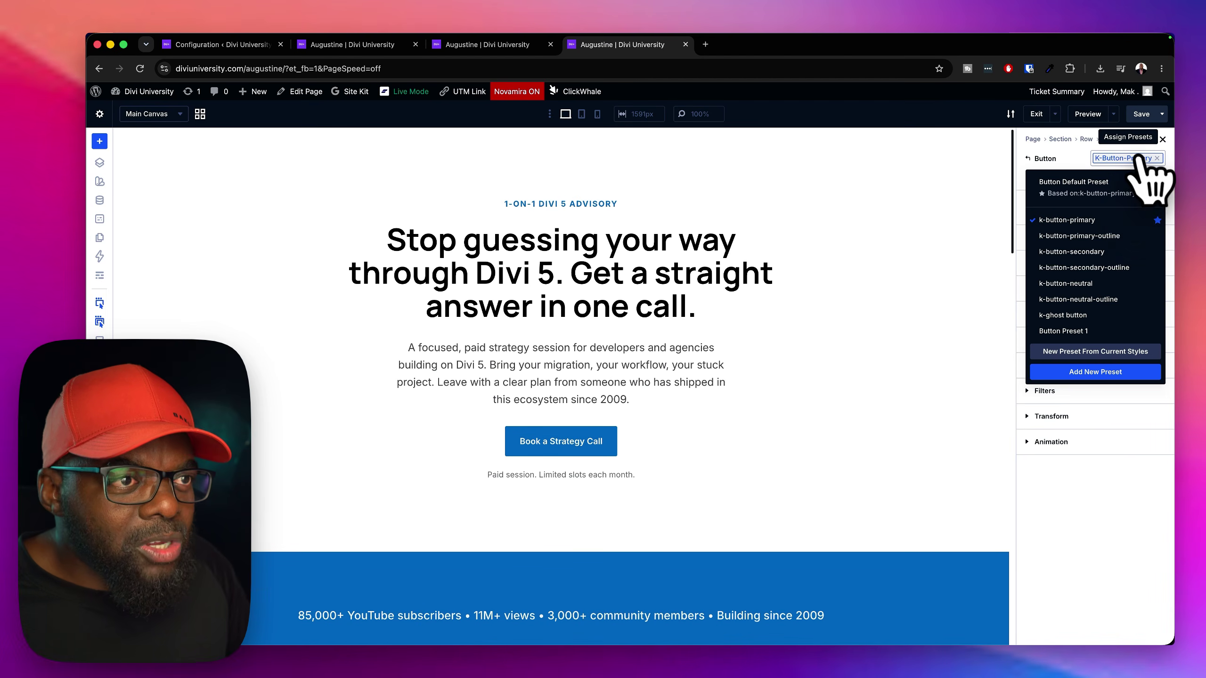
left_click(1100, 237)
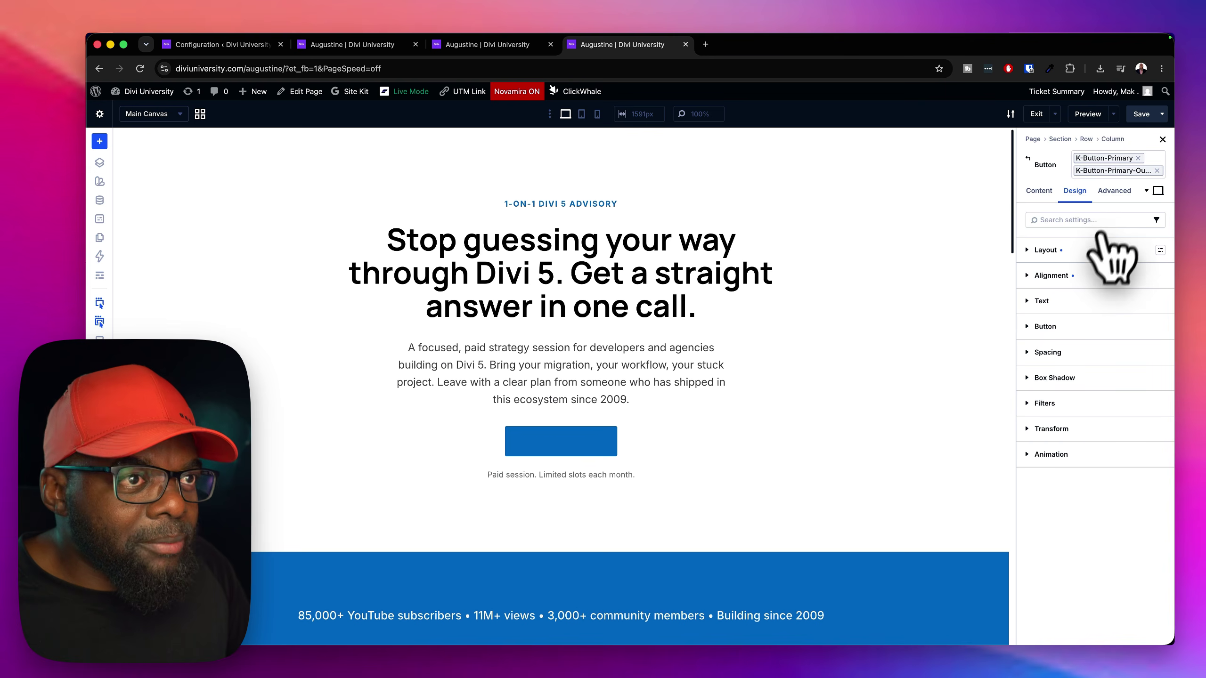
left_click(1138, 158)
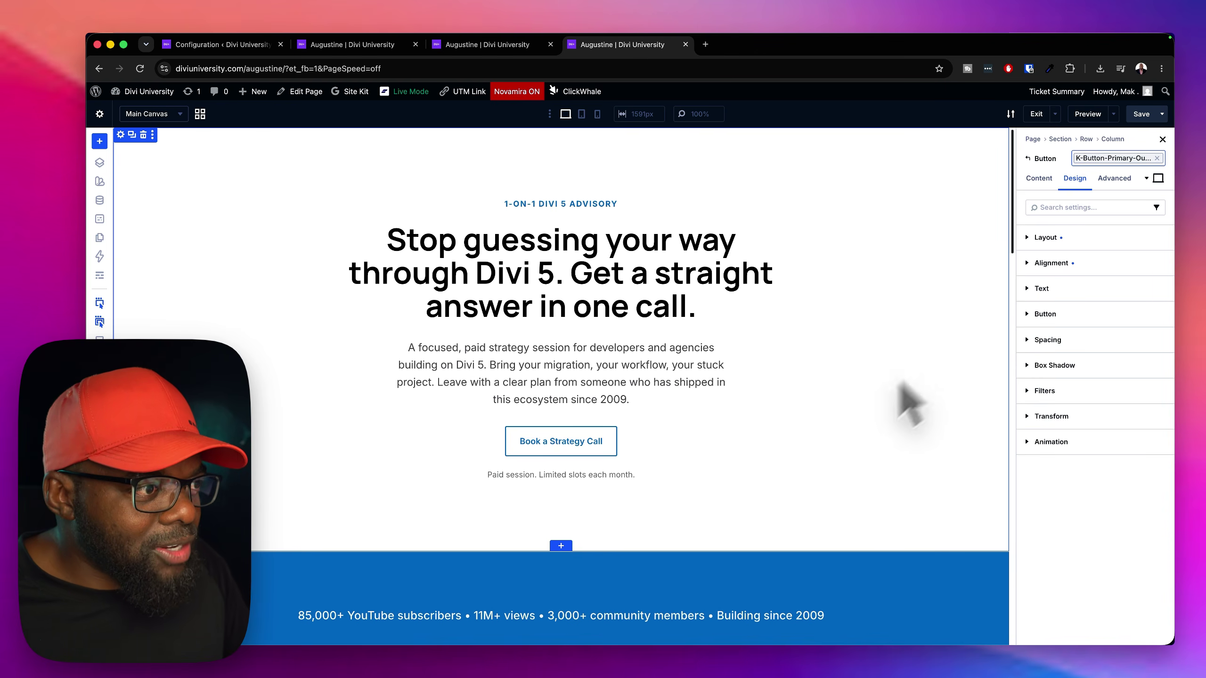
- Review the third version's blue stats strip, Divi 5 text section and feature cards, returning to the hero
scroll(783, 493, "down", 10)
scroll(790, 494, "down", 1)
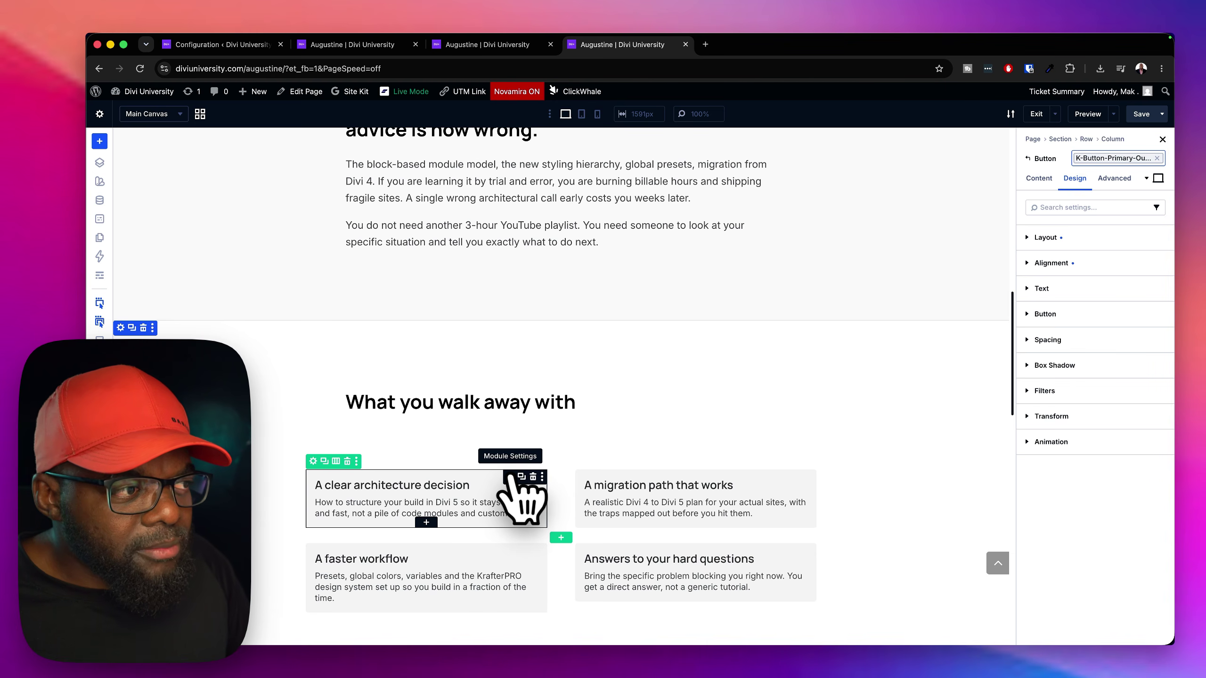
scroll(861, 463, "up", 4)
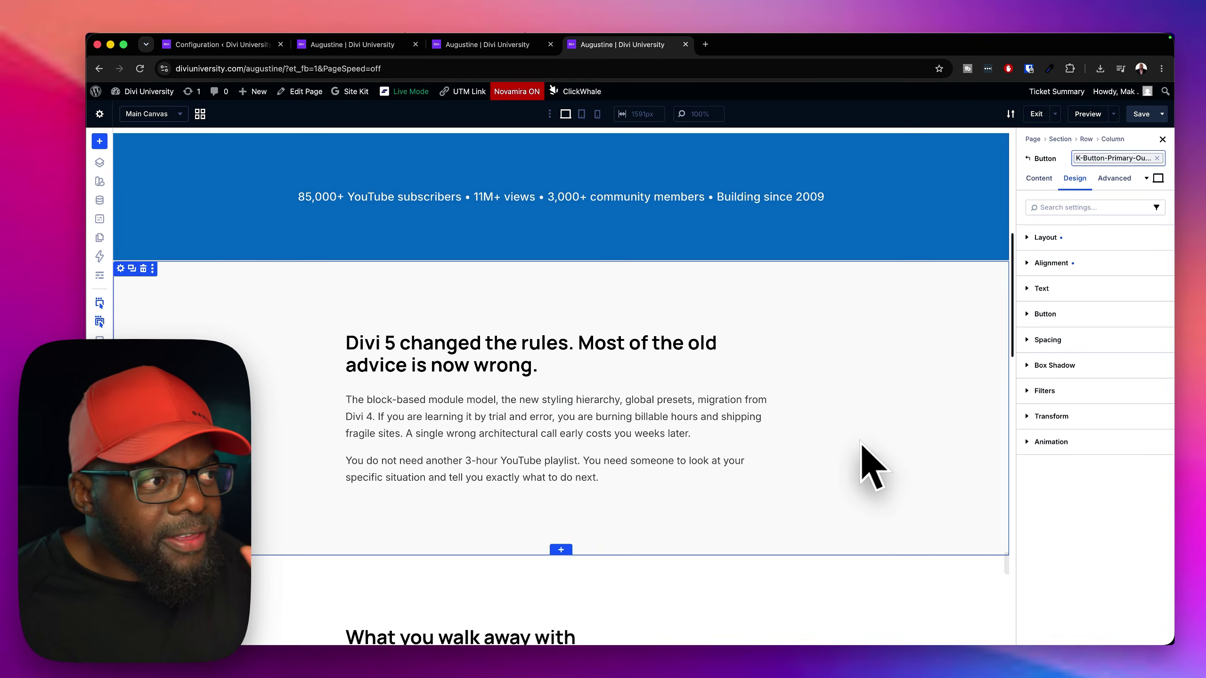
scroll(873, 465, "up", 5)
scroll(861, 442, "up", 5)
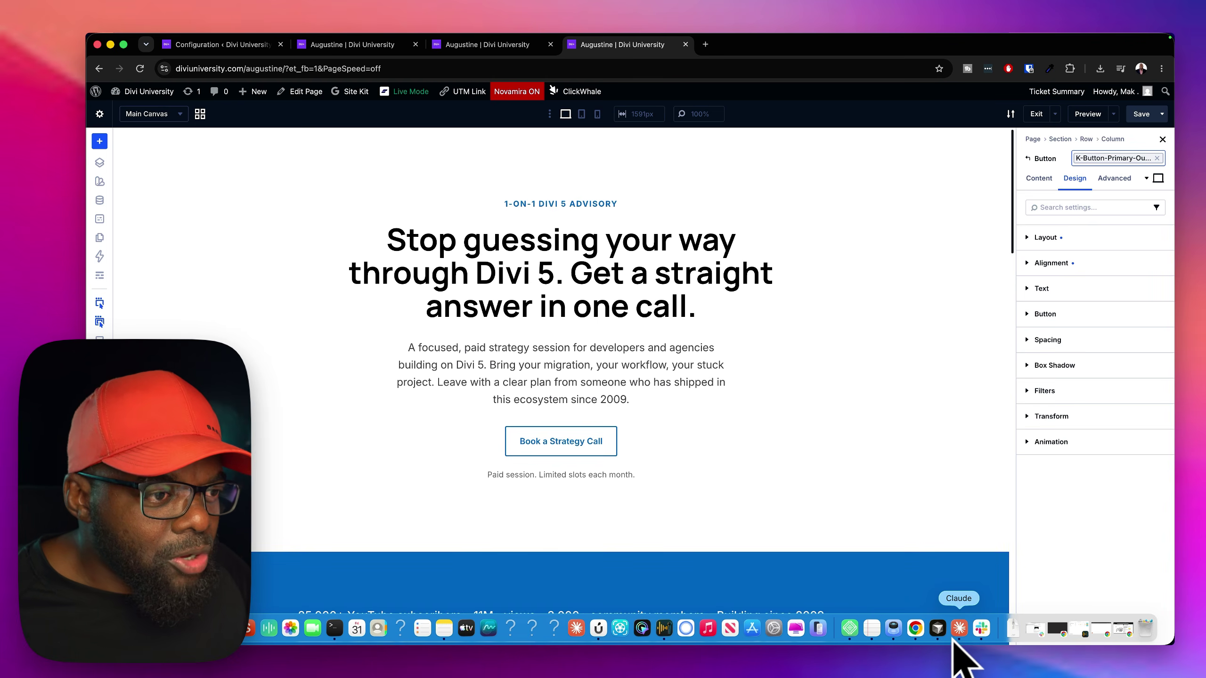
- Read Claude's answer about unused presets and the full preset coverage on Augustine, then return to the Divi builder
left_click(959, 628)
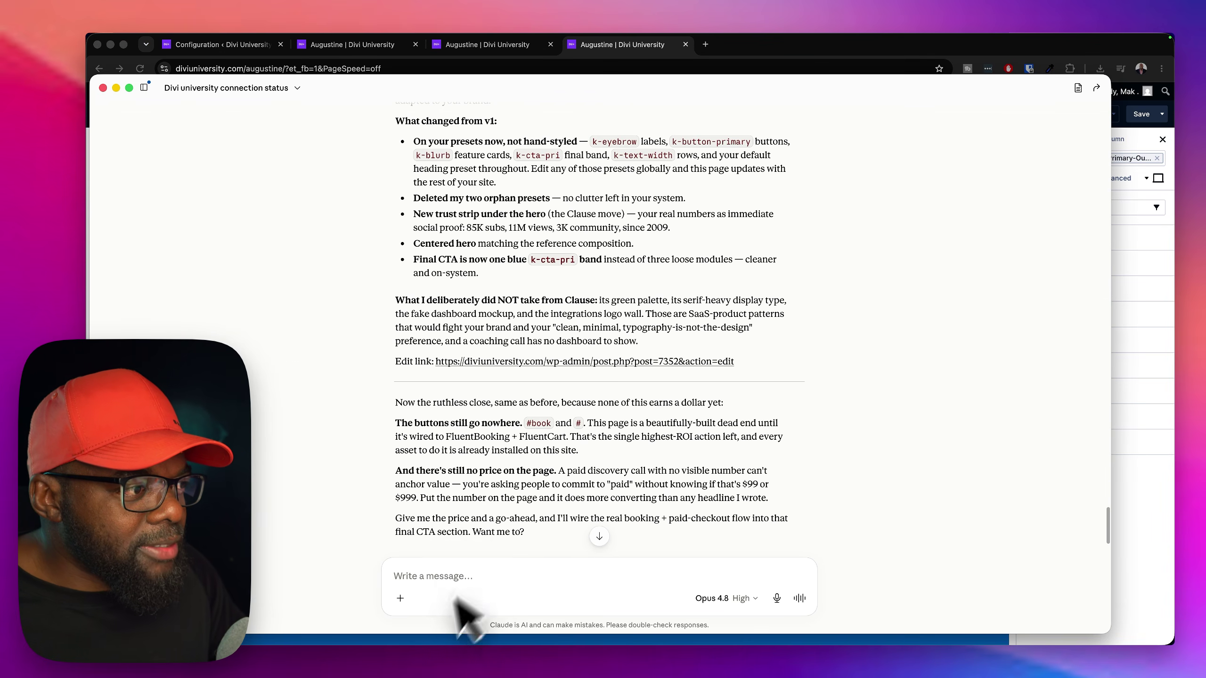
scroll(522, 489, "down", 10)
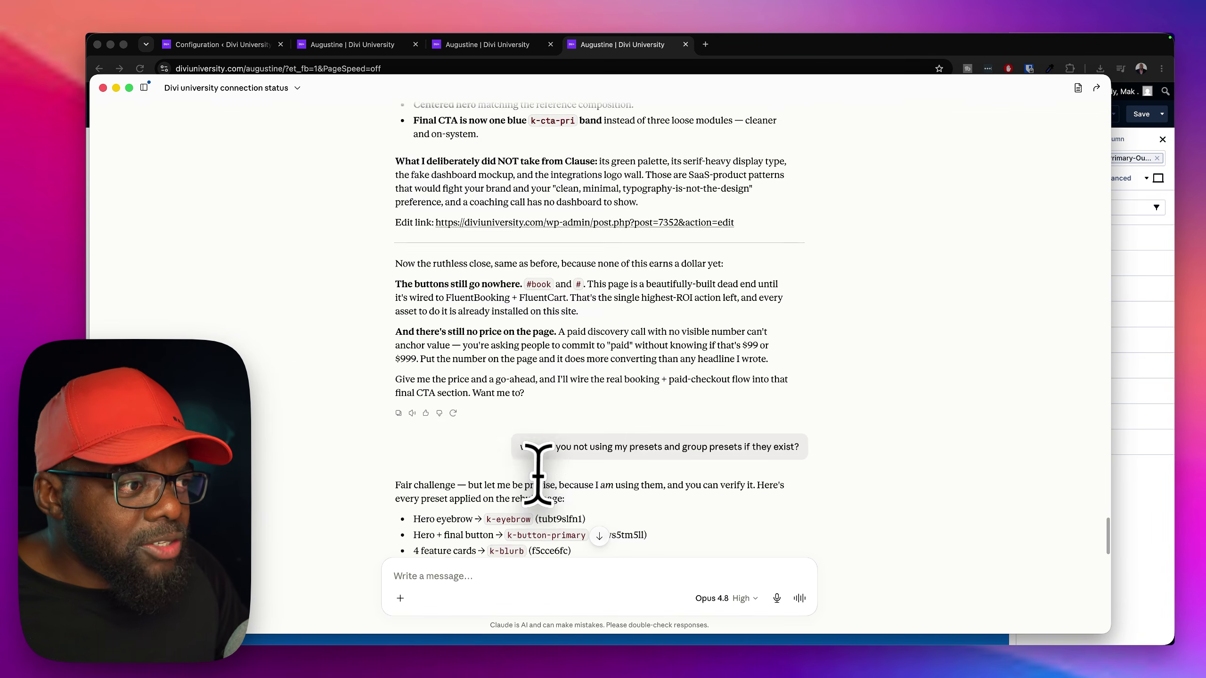
scroll(539, 475, "down", 20)
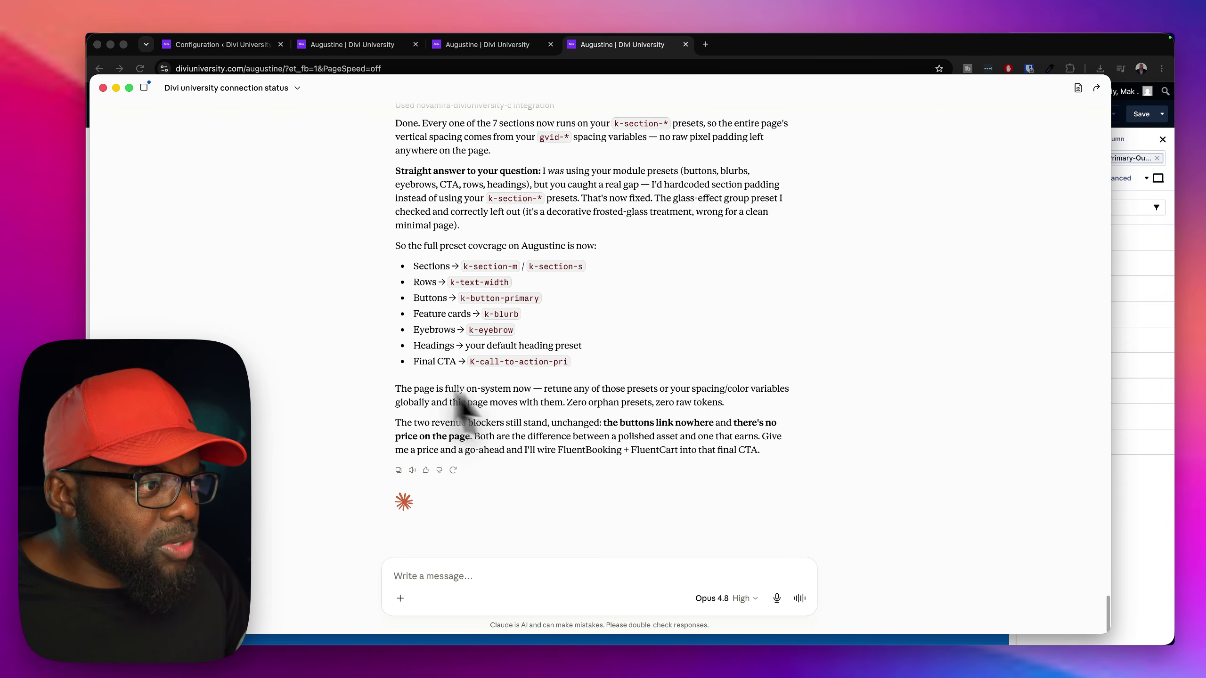
left_click(497, 575)
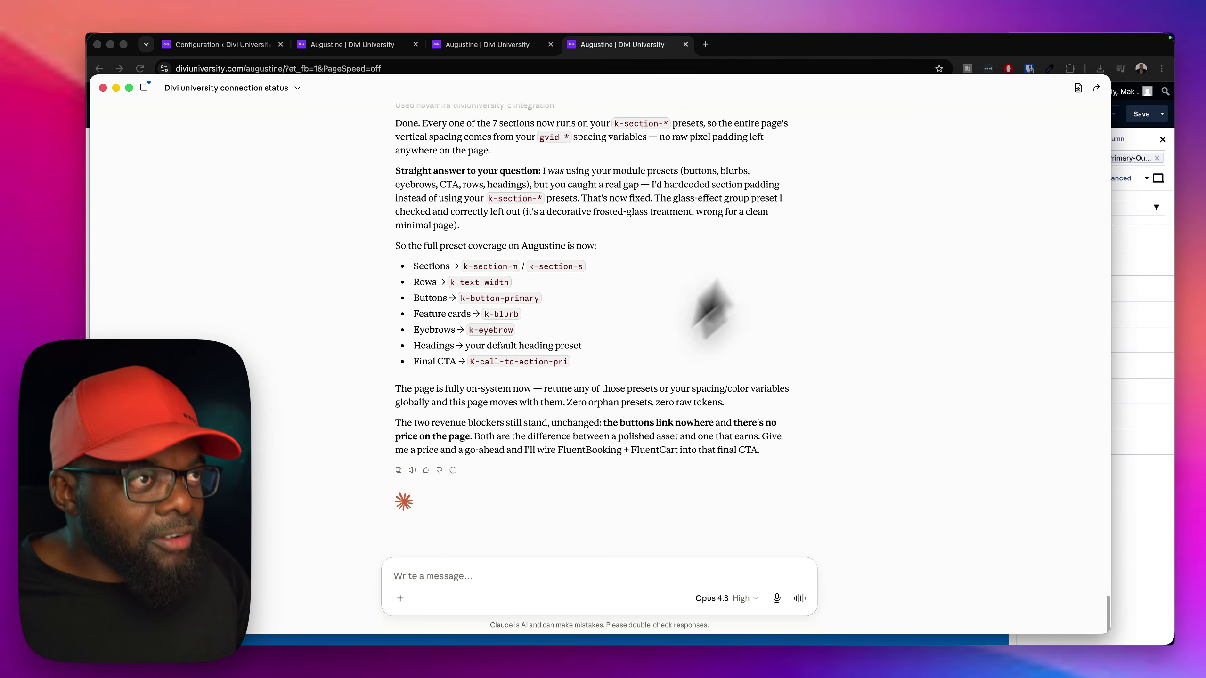
left_click_drag(801, 86, 818, 104)
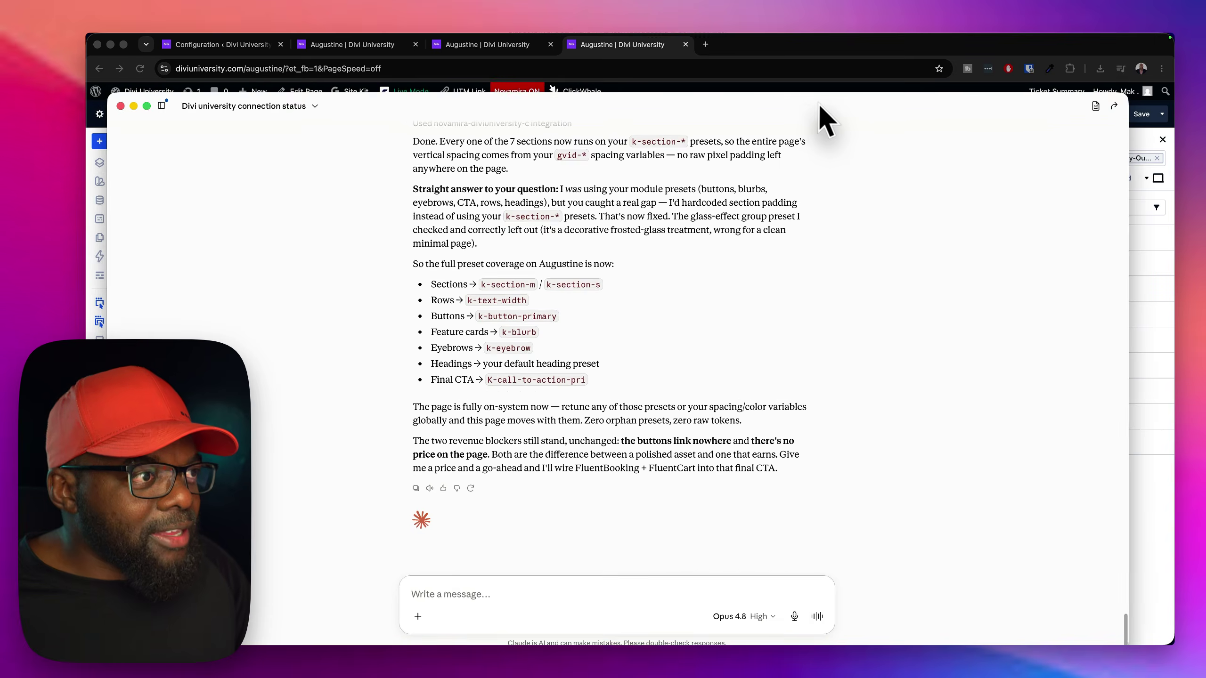
key("super+h")
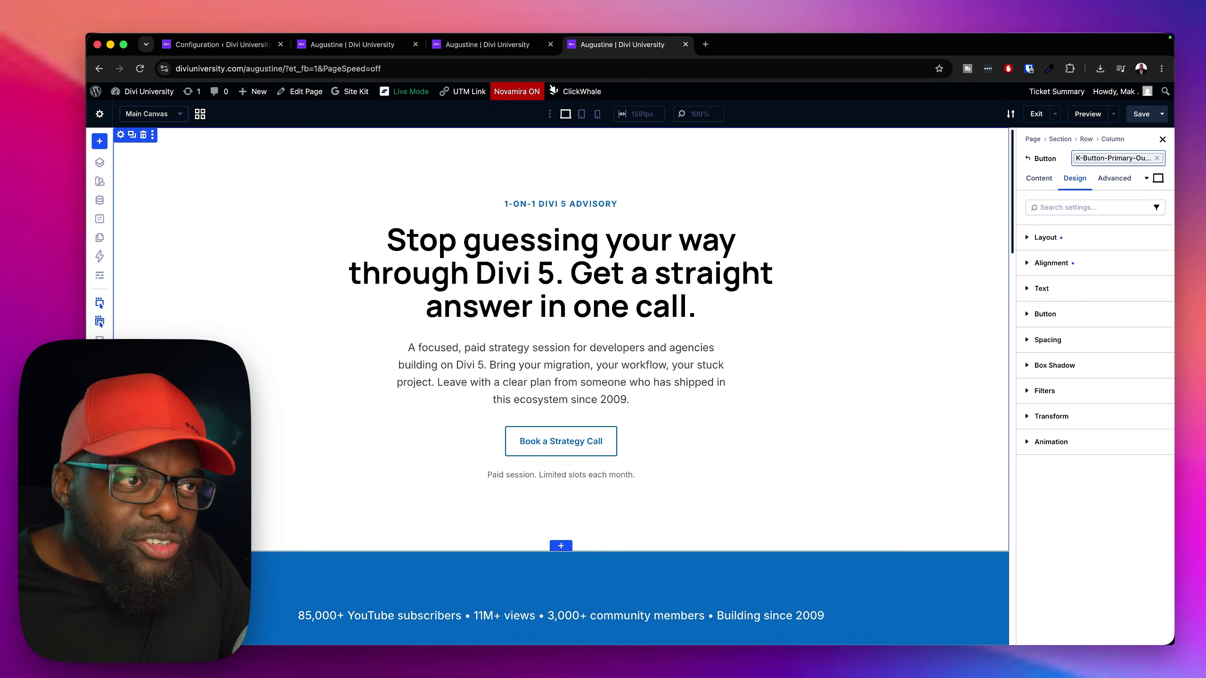
- Inspect the hero paragraph's Text settings and the option groups offered for them
left_click(604, 376)
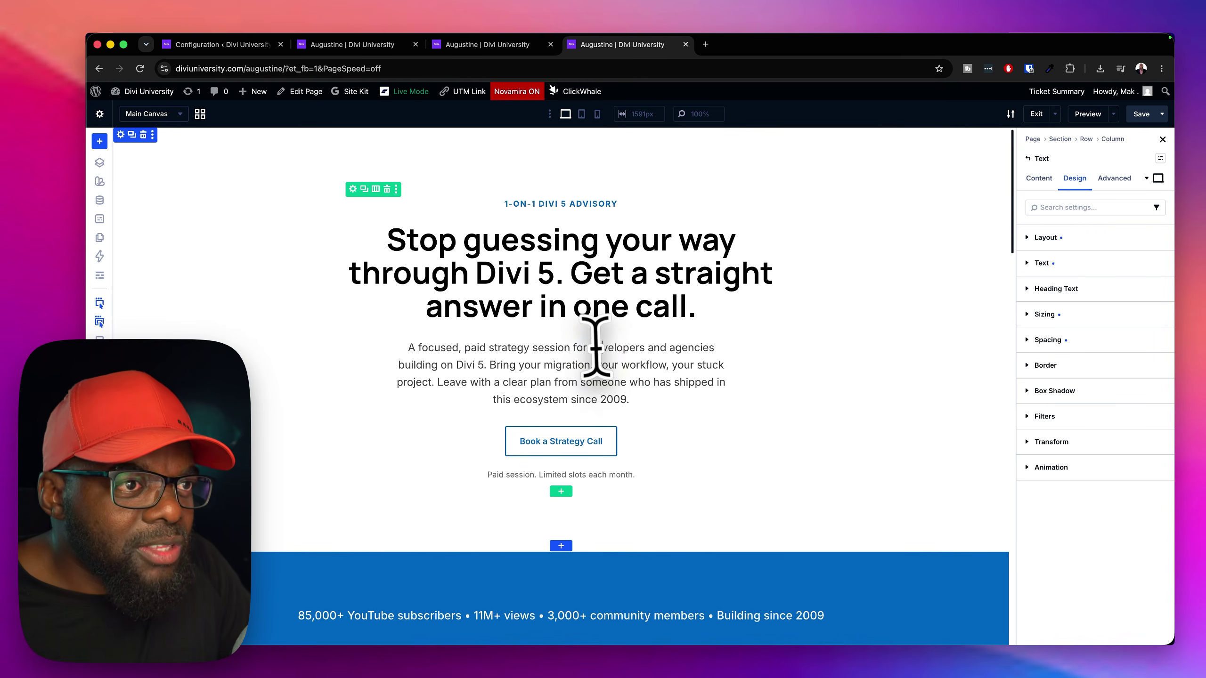
left_click(1079, 263)
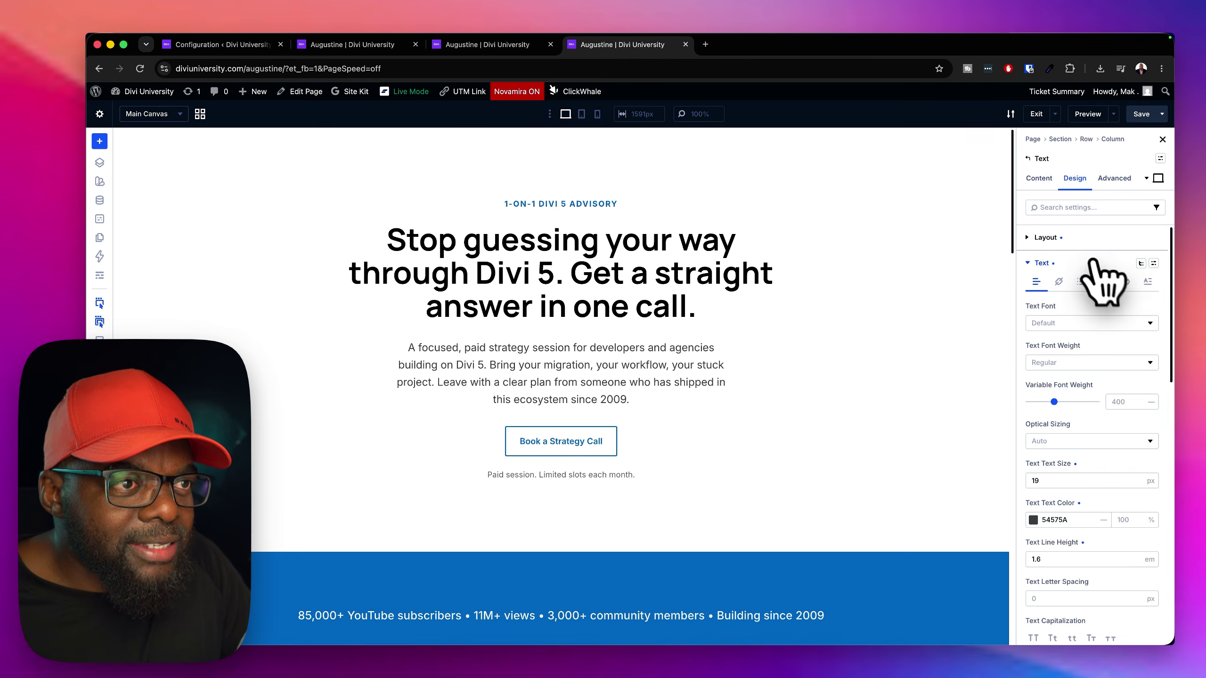
left_click(1153, 263)
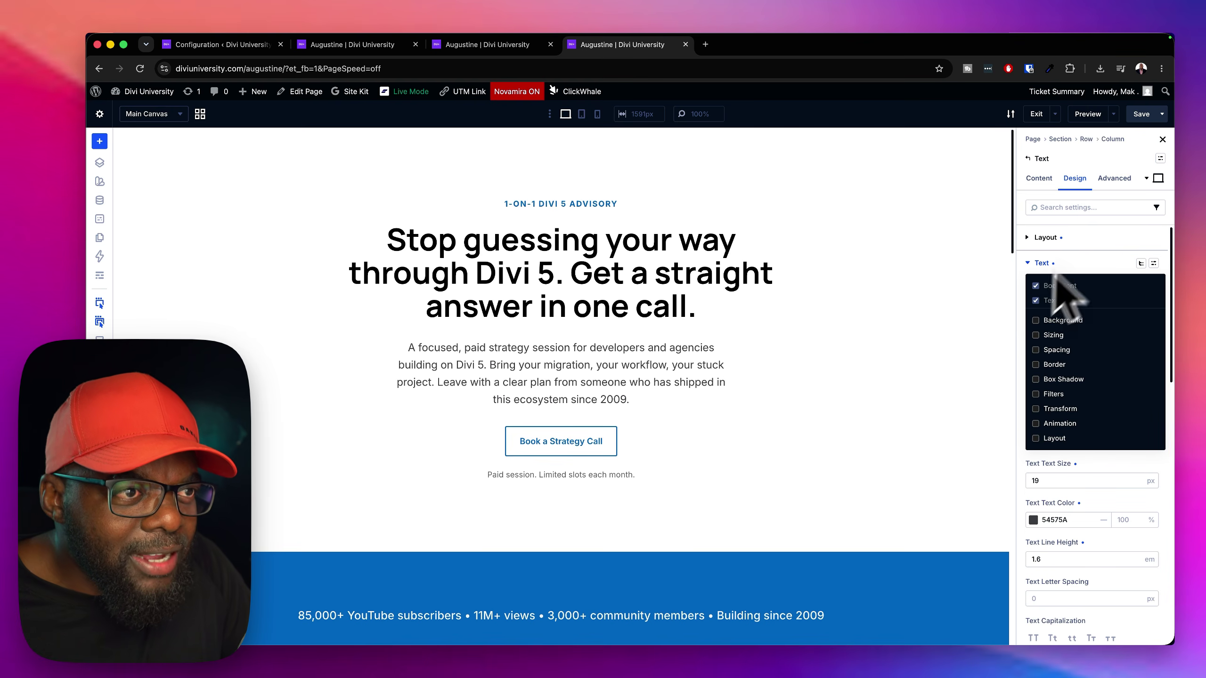
left_click(1077, 265)
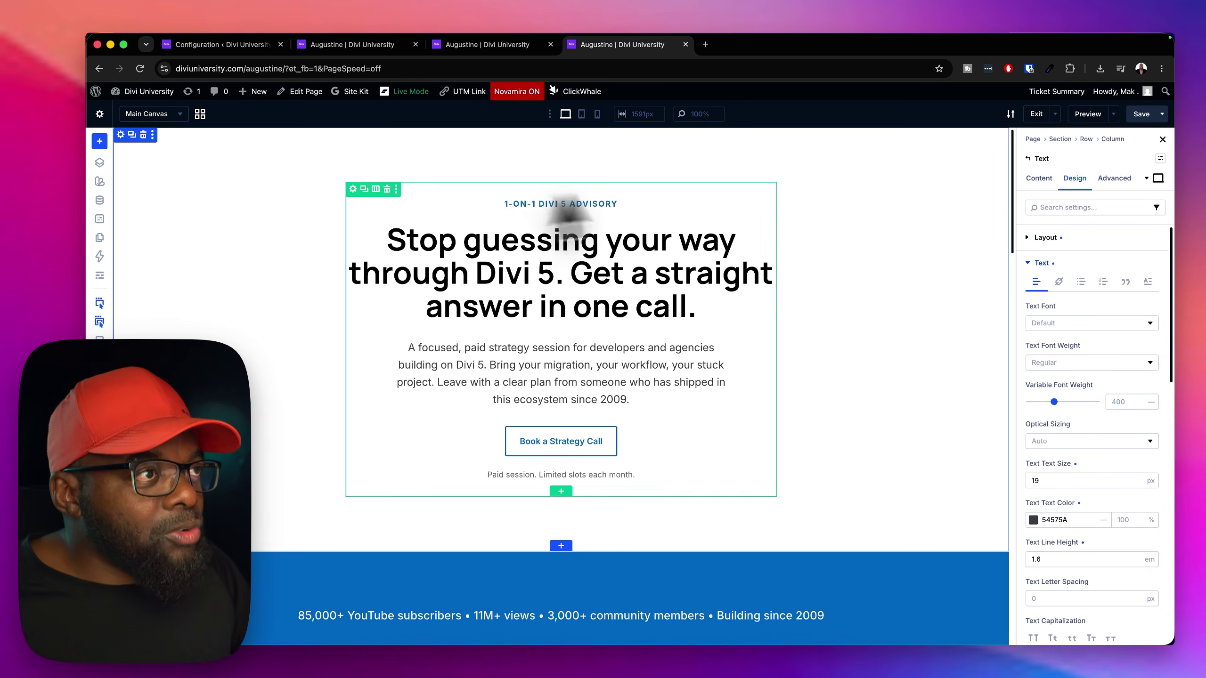
- Open diviuniversity.com in a new tab, view its Courses page, and go back to the previous page
left_click(706, 45)
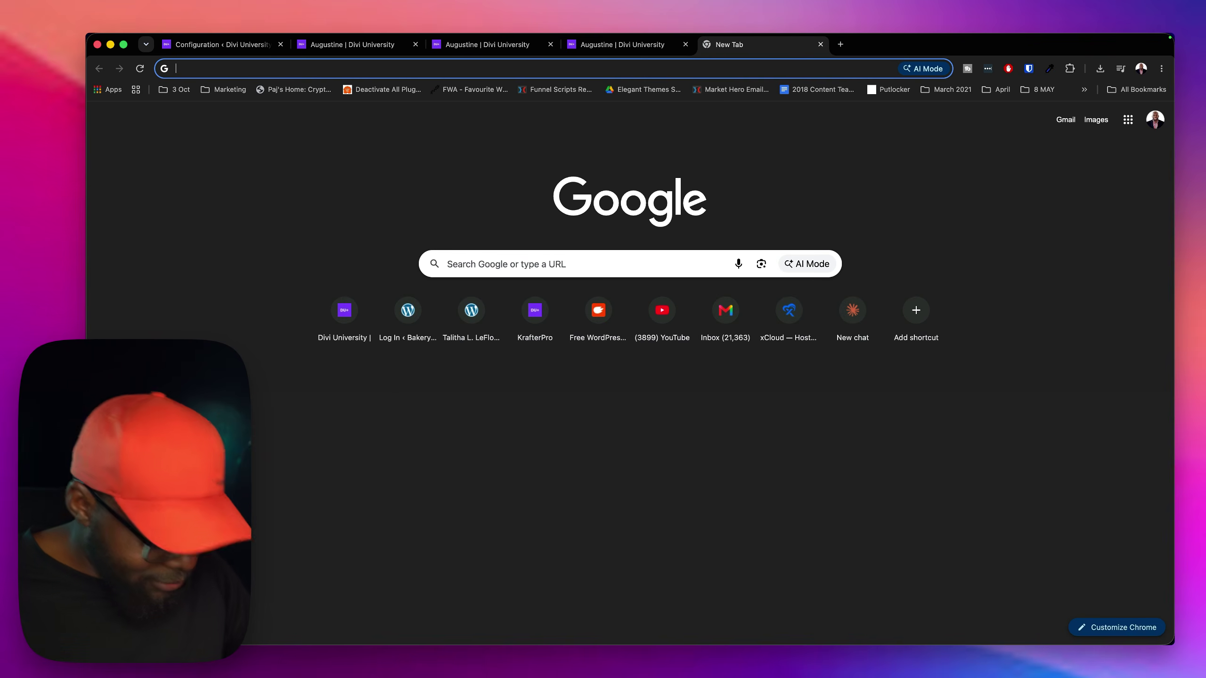
type("diviuniversity.com")
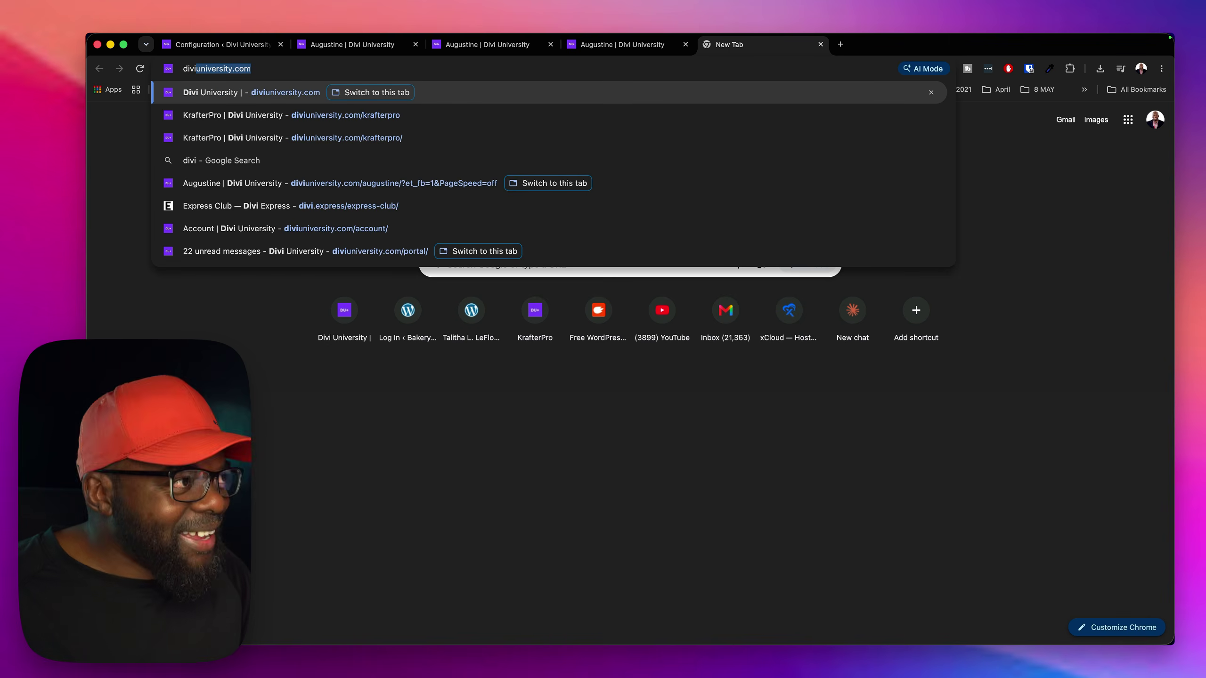
key("Return")
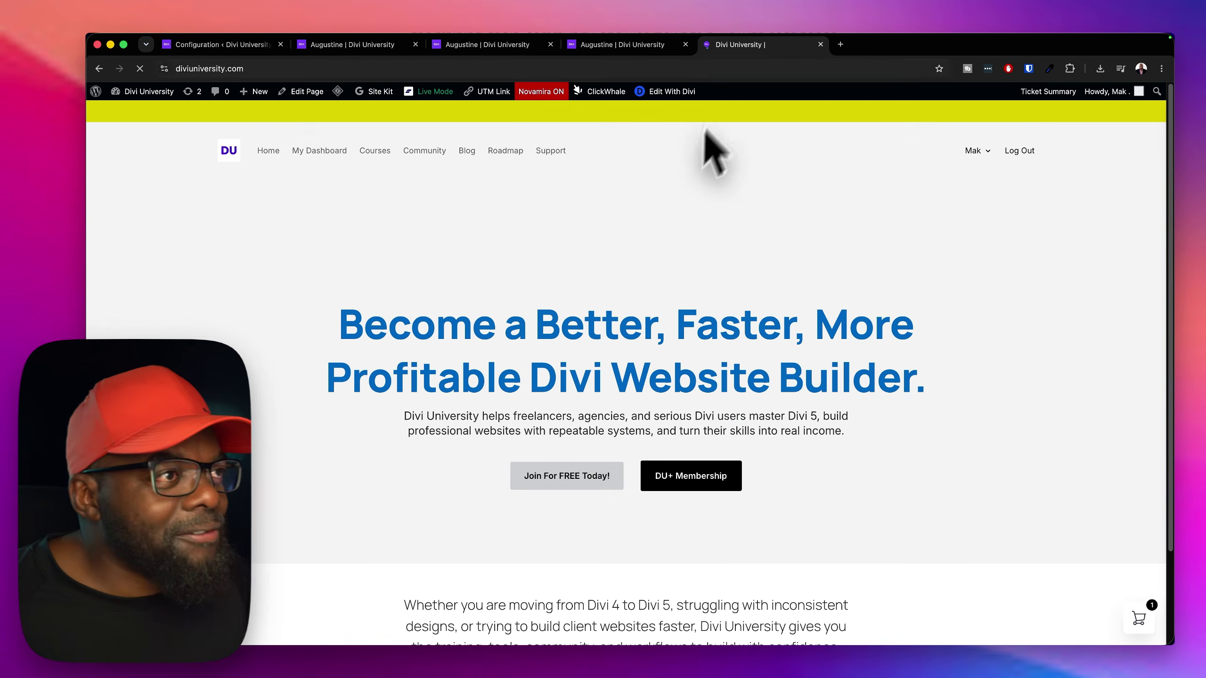
left_click(371, 151)
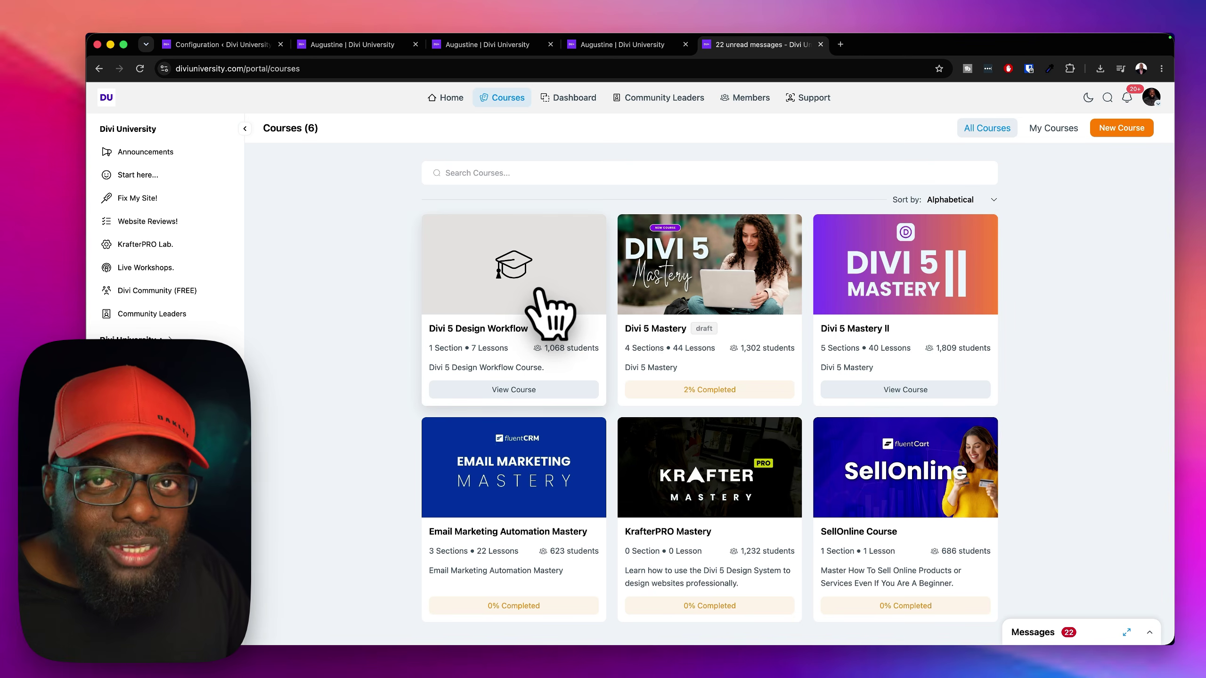
left_click(99, 68)
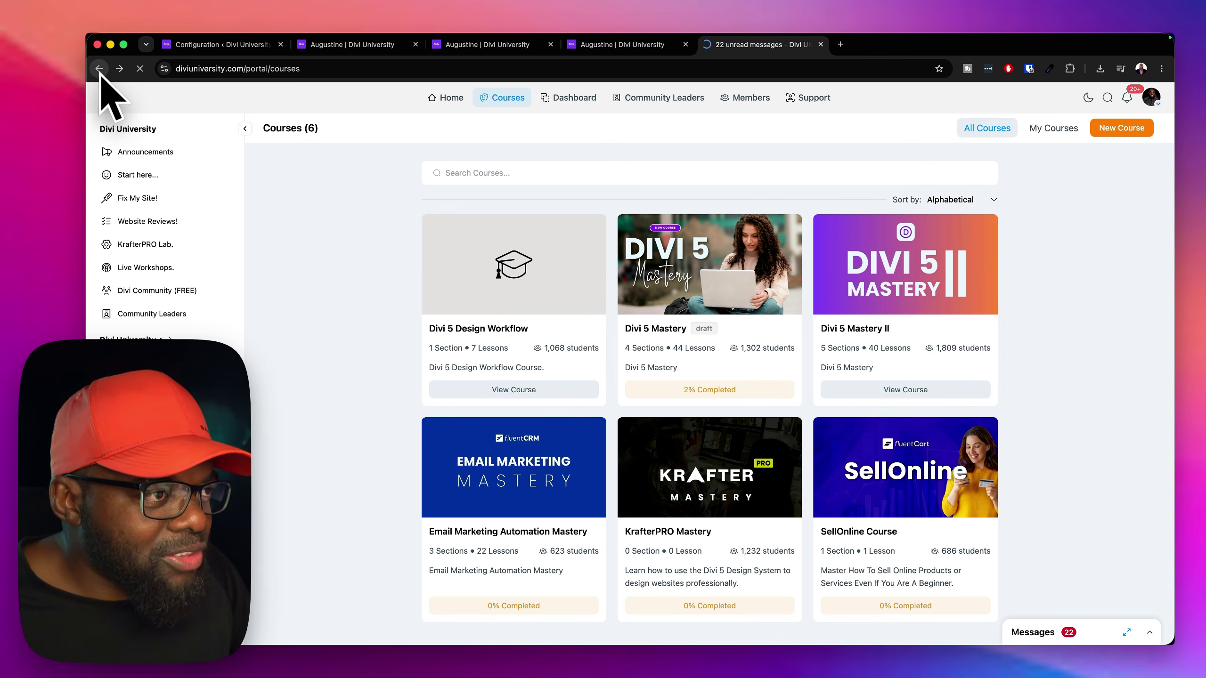